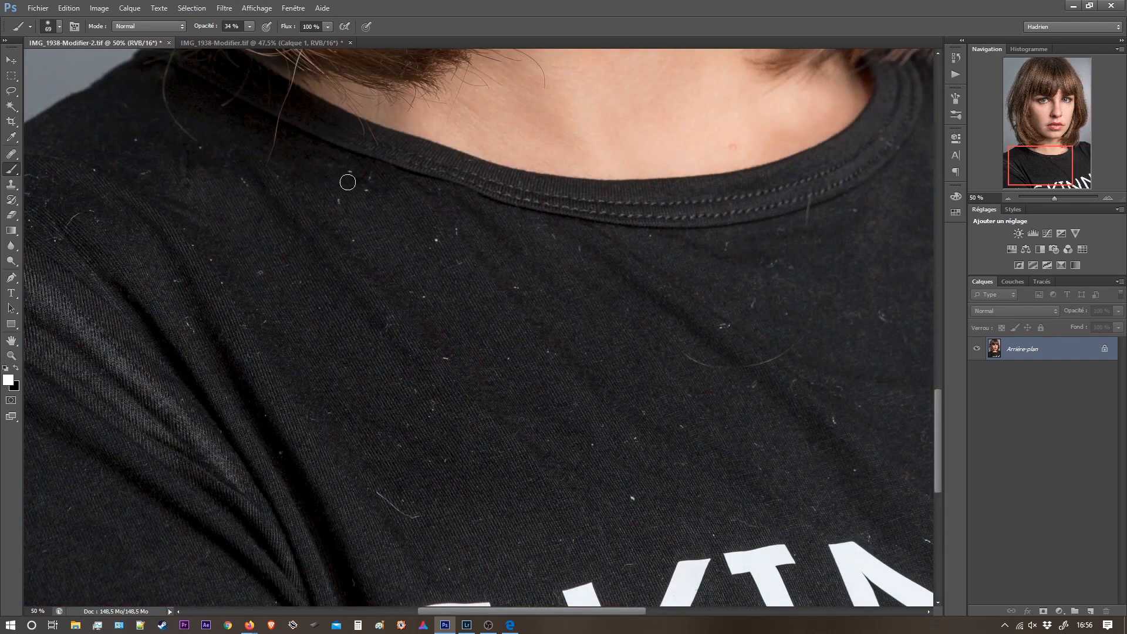
# Duplicate the background layer and set the copy's blend mode to Incrustation
pyautogui.moveTo(530, 384); pyautogui.dragTo(487, 308)
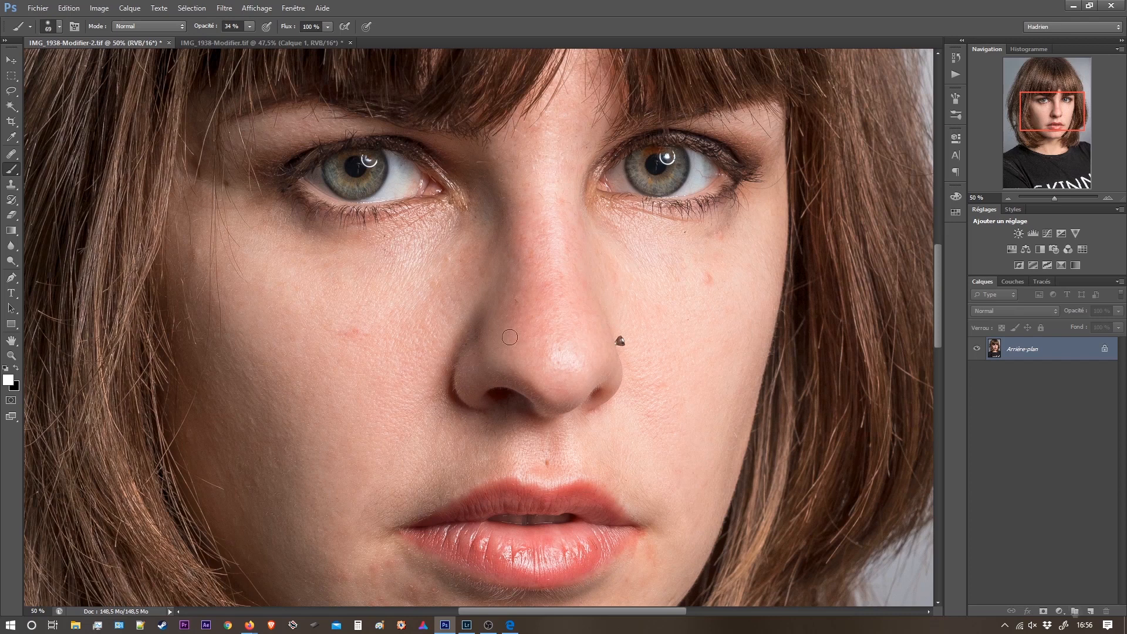
pyautogui.moveTo(1060, 356); pyautogui.dragTo(1091, 611)
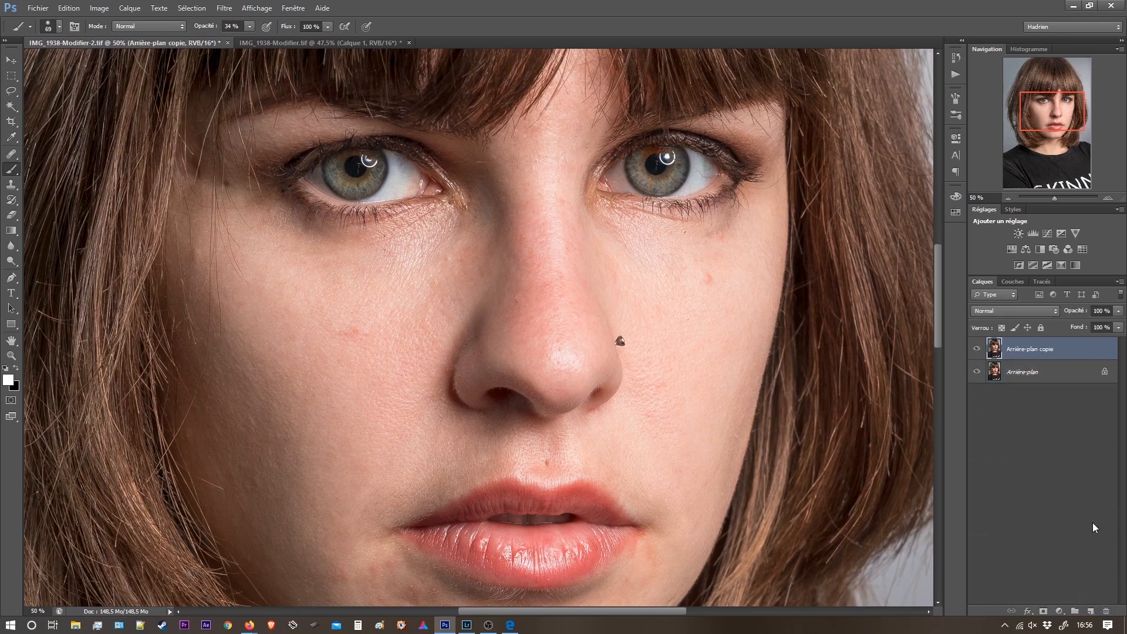
pyautogui.click(1048, 311)
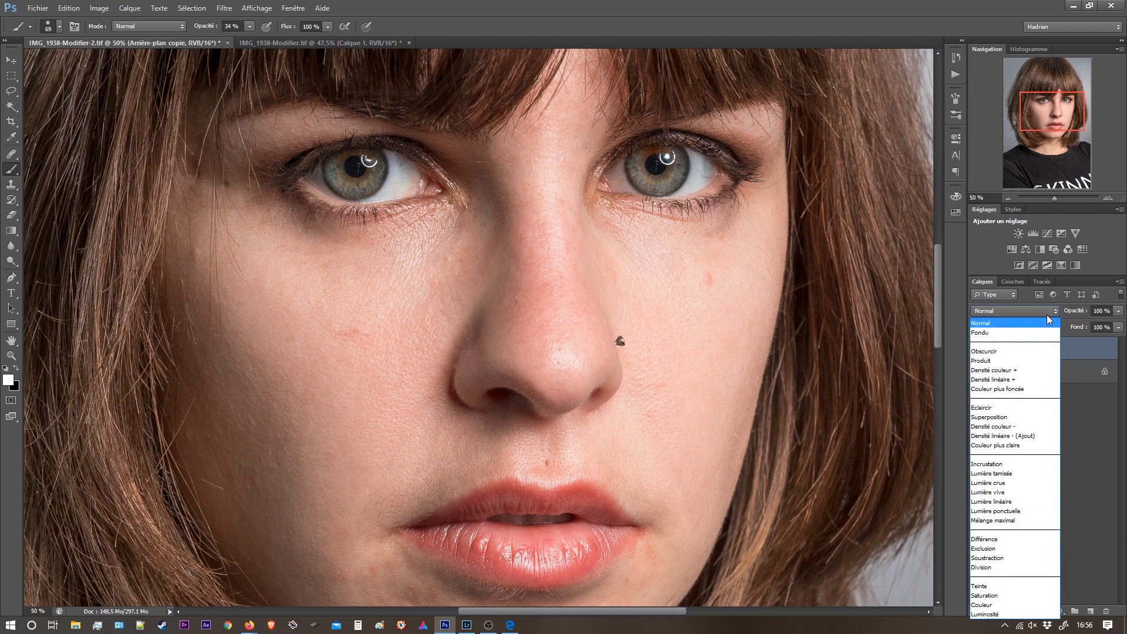
pyautogui.click(1016, 464)
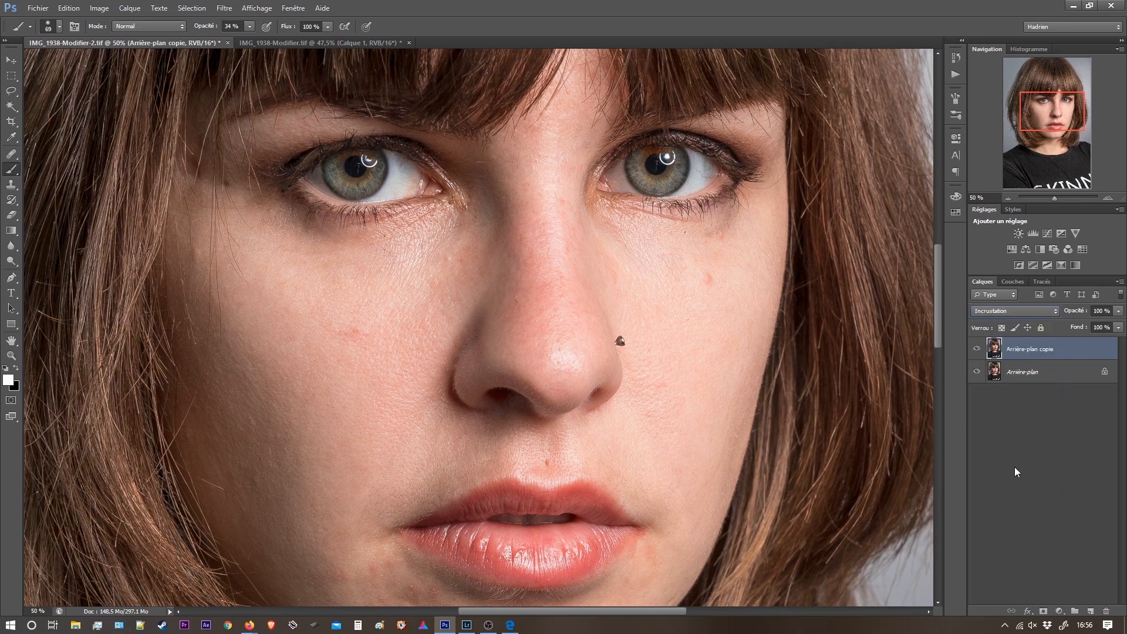
# Apply the Passe-haut filter to the background copy with a radius of 5 pixels
pyautogui.click(225, 8)
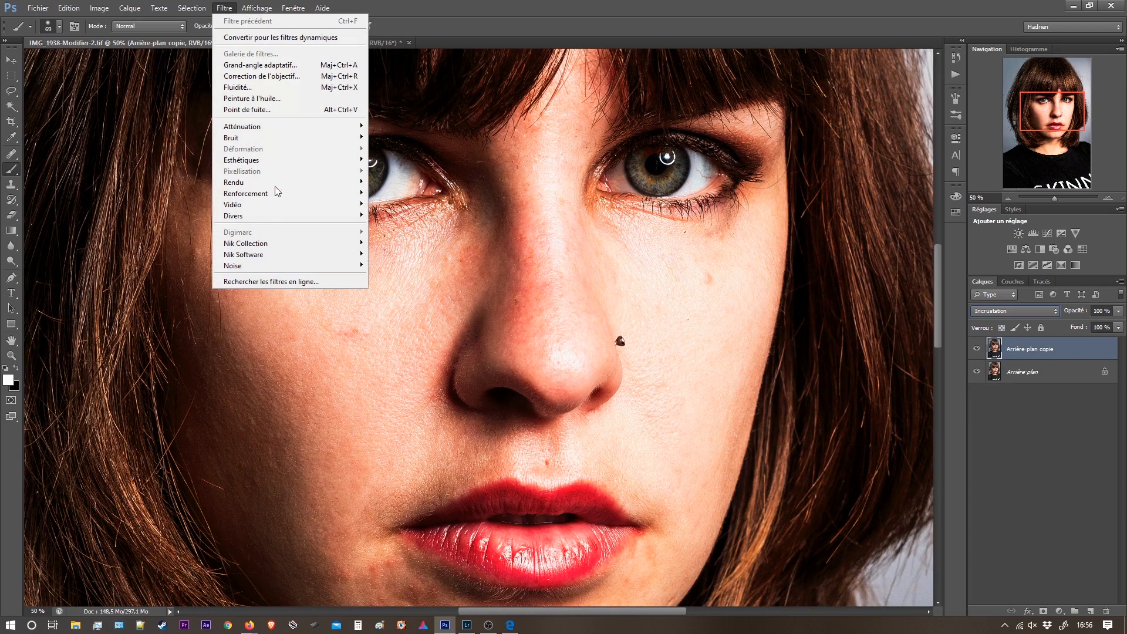
pyautogui.moveTo(357, 216)
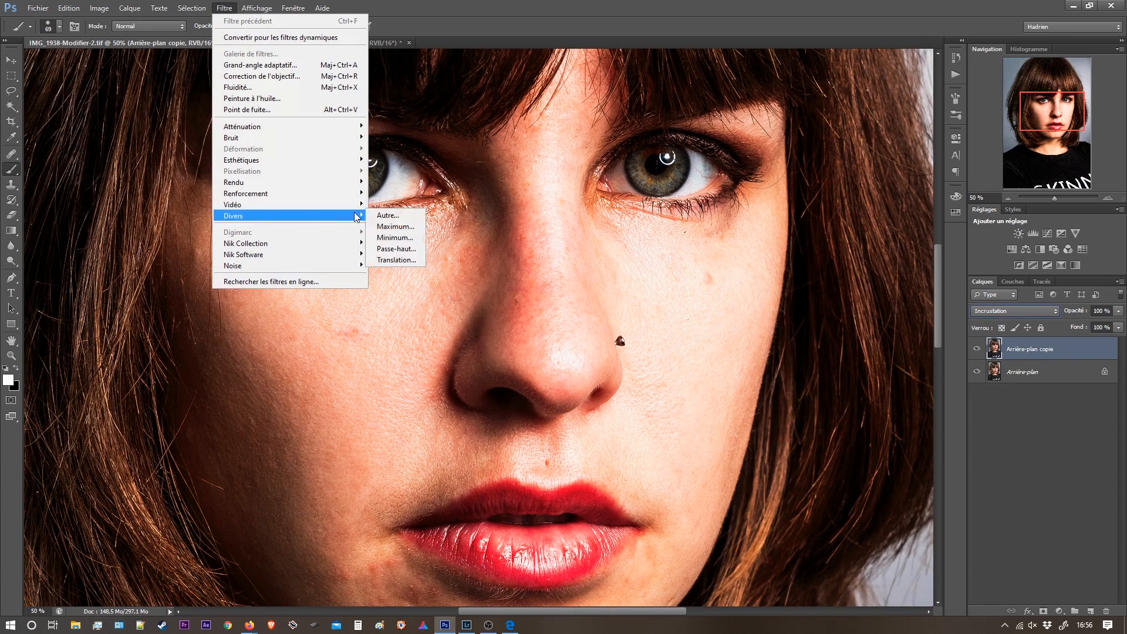
pyautogui.click(388, 248)
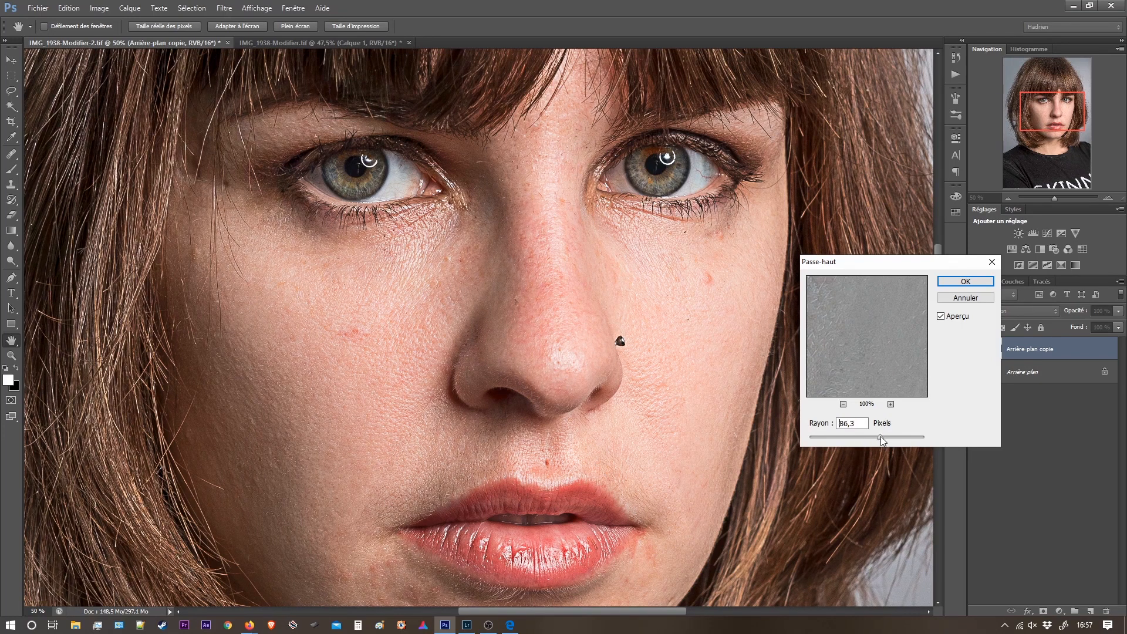
pyautogui.moveTo(880, 437); pyautogui.dragTo(888, 437)
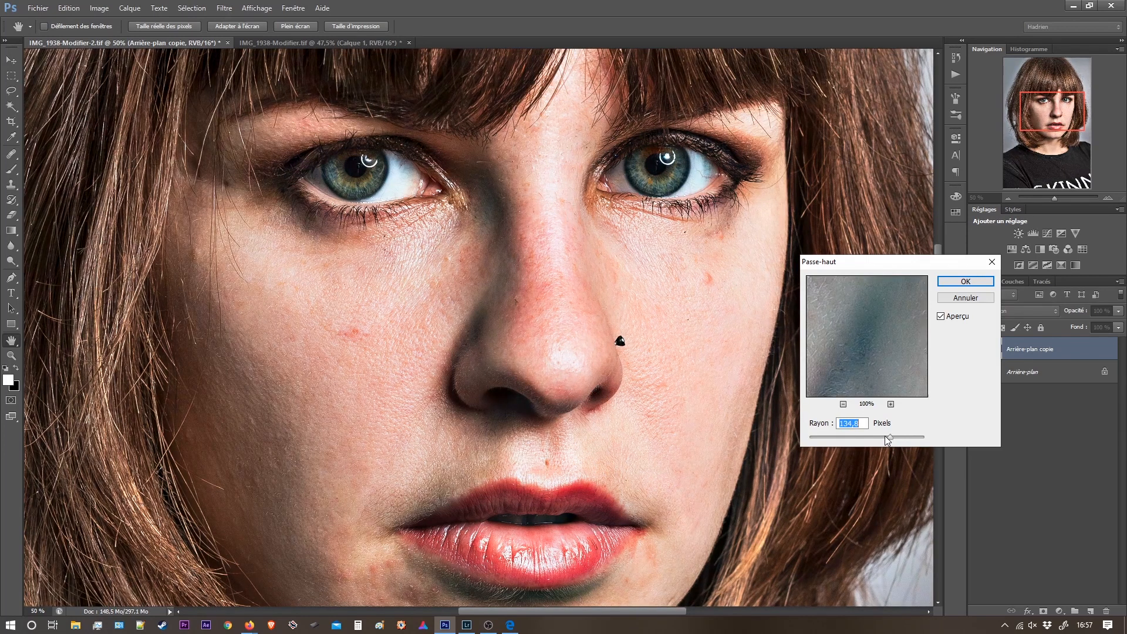
pyautogui.write('5')
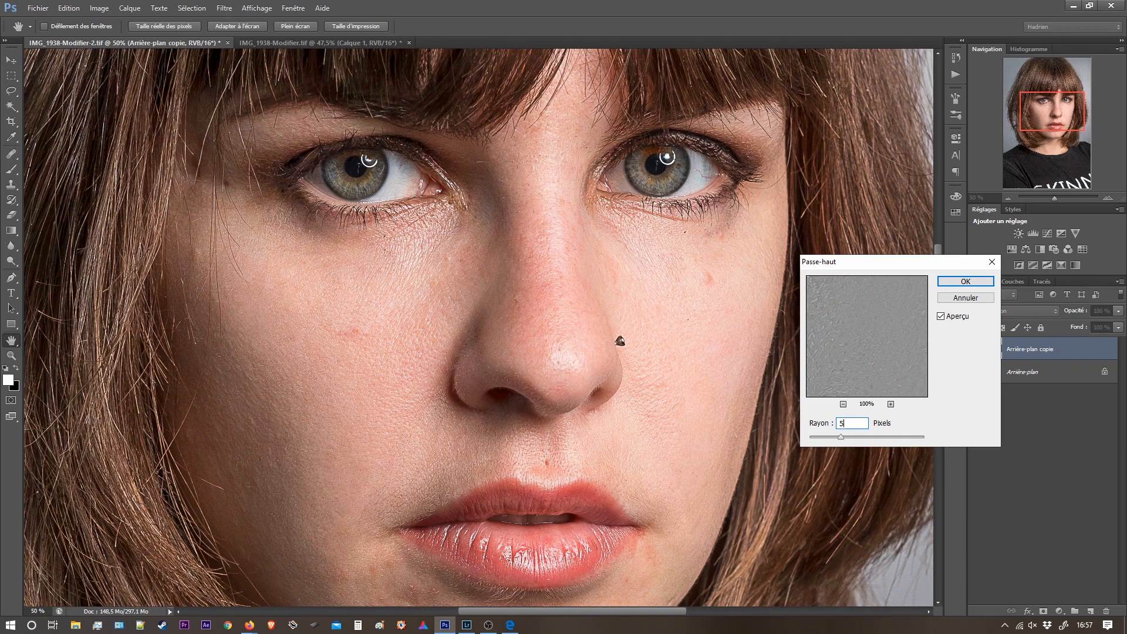
pyautogui.click(966, 283)
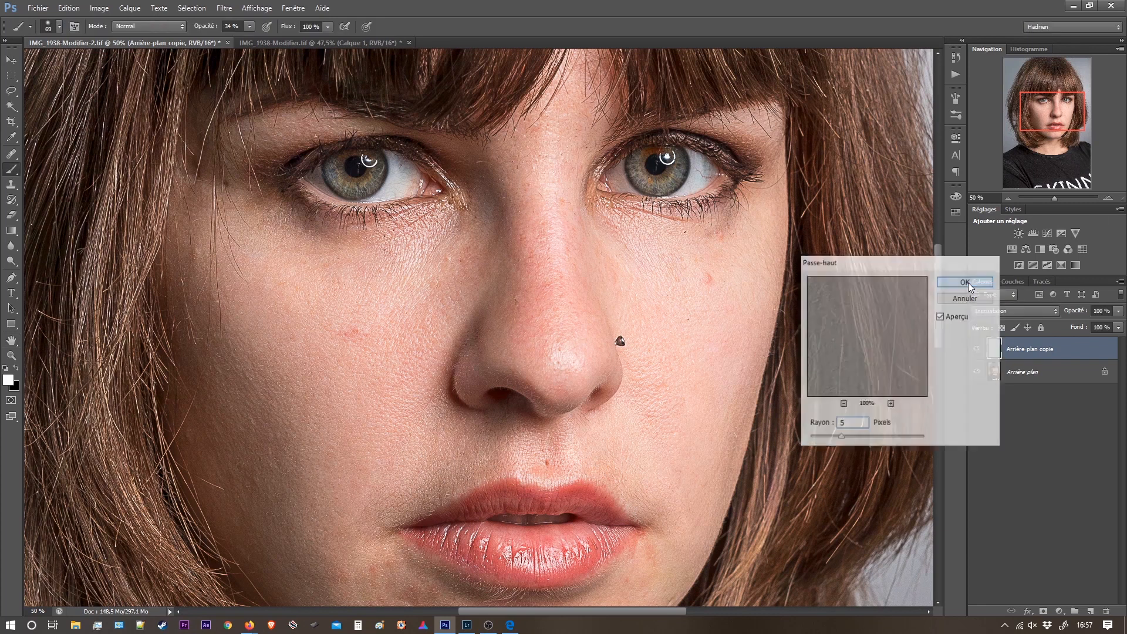
# Add a layer mask to the filtered copy, invert it to black, and set the brush opacity to 100%
pyautogui.click(1044, 611)
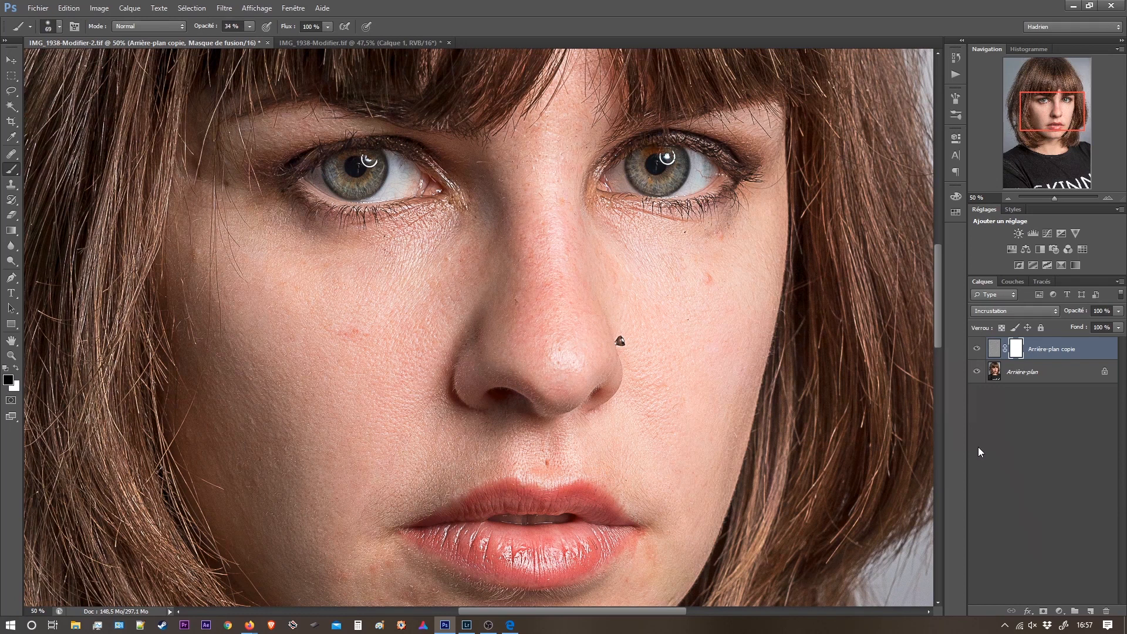
pyautogui.hotkey('ctrl', 'i')
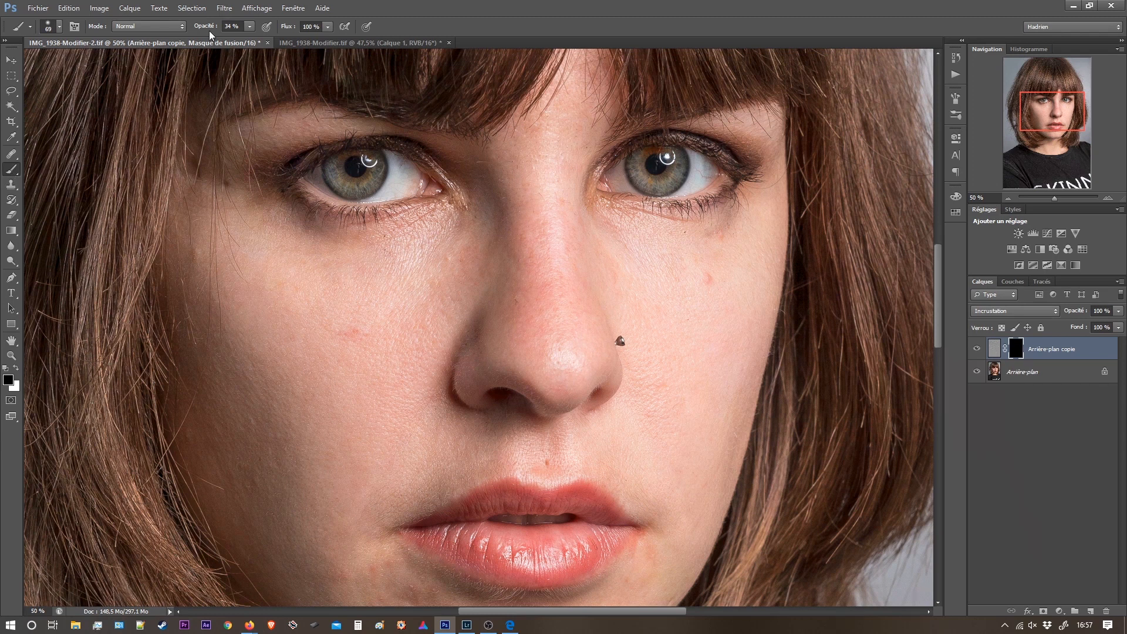
pyautogui.moveTo(206, 30); pyautogui.dragTo(286, 37)
# Paint white on the mask over the woman's face with a large brush to reveal the sharpening there
pyautogui.rightClick(392, 317)
pyautogui.moveTo(410, 373); pyautogui.dragTo(402, 378)
pyautogui.moveTo(302, 327); pyautogui.dragTo(422, 319)
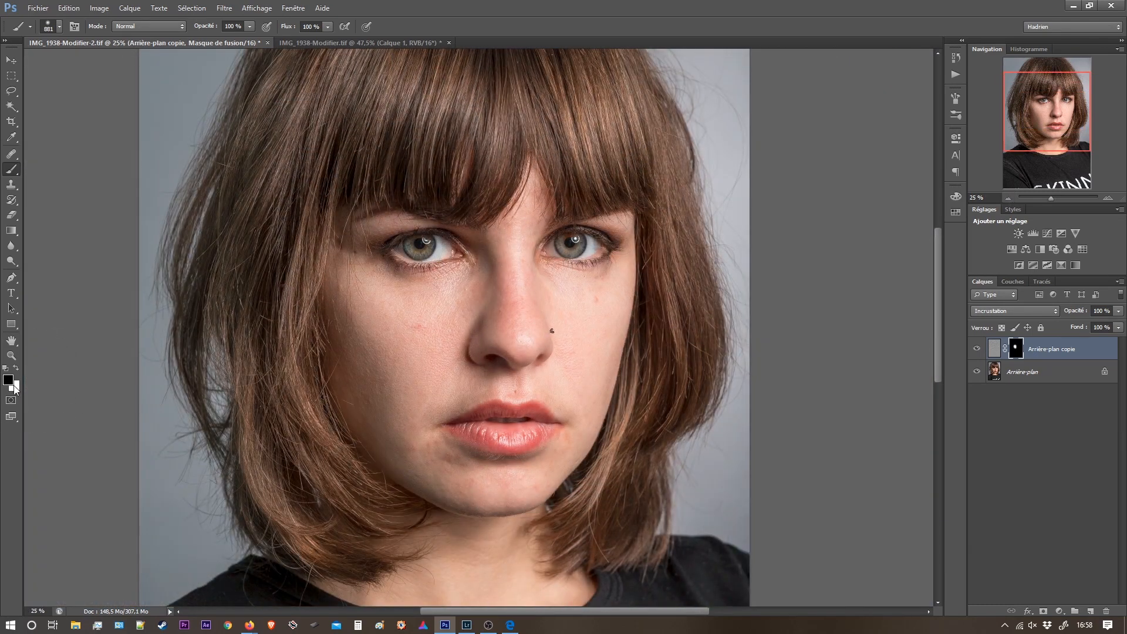
pyautogui.press('x')
pyautogui.moveTo(570, 368)
pyautogui.mouseDown()
pyautogui.moveTo(567, 286)
pyautogui.moveTo(433, 330)
pyautogui.mouseUp()
pyautogui.moveTo(621, 359); pyautogui.dragTo(571, 359)
# Paint the black T-shirt white on the same sharpening mask, and check the mask
pyautogui.scroll(-5, 501, 457)
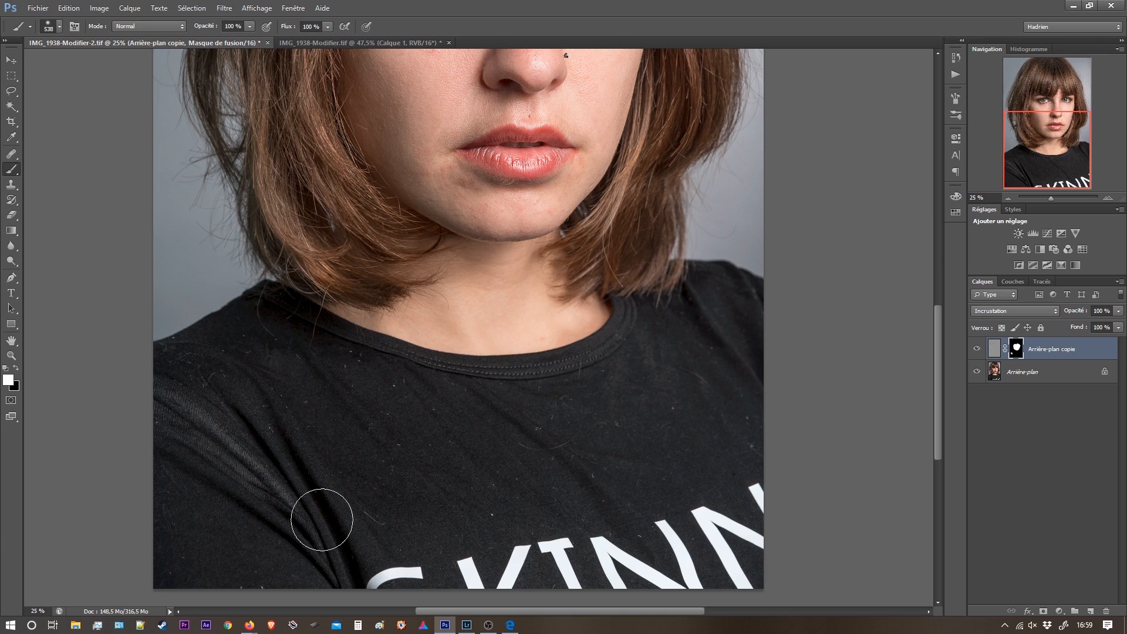
pyautogui.moveTo(234, 377)
pyautogui.mouseDown()
pyautogui.moveTo(328, 460)
pyautogui.moveTo(300, 364)
pyautogui.moveTo(456, 484)
pyautogui.moveTo(468, 475)
pyautogui.moveTo(565, 506)
pyautogui.moveTo(504, 428)
pyautogui.moveTo(603, 473)
pyautogui.mouseUp()
pyautogui.moveTo(666, 312)
pyautogui.mouseDown()
pyautogui.moveTo(765, 322)
pyautogui.moveTo(682, 323)
pyautogui.mouseUp()
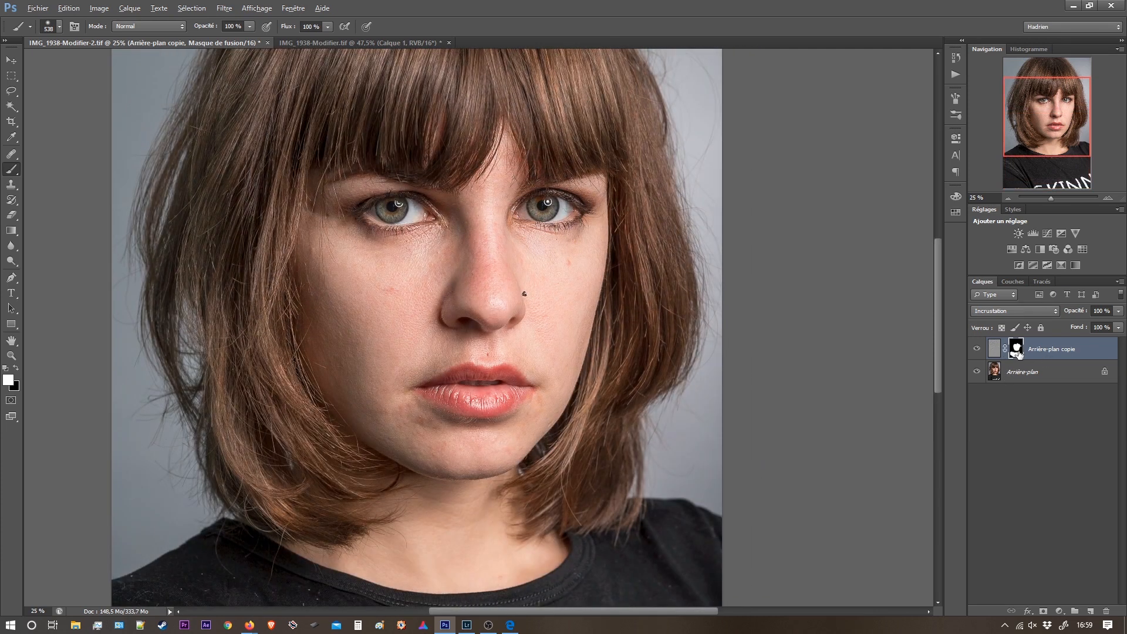
pyautogui.keyDown('alt'); pyautogui.click(1017, 350); pyautogui.keyUp('alt')
# Create a new empty layer on top and name it Correction localisé
pyautogui.click(1089, 612)
pyautogui.press('x')
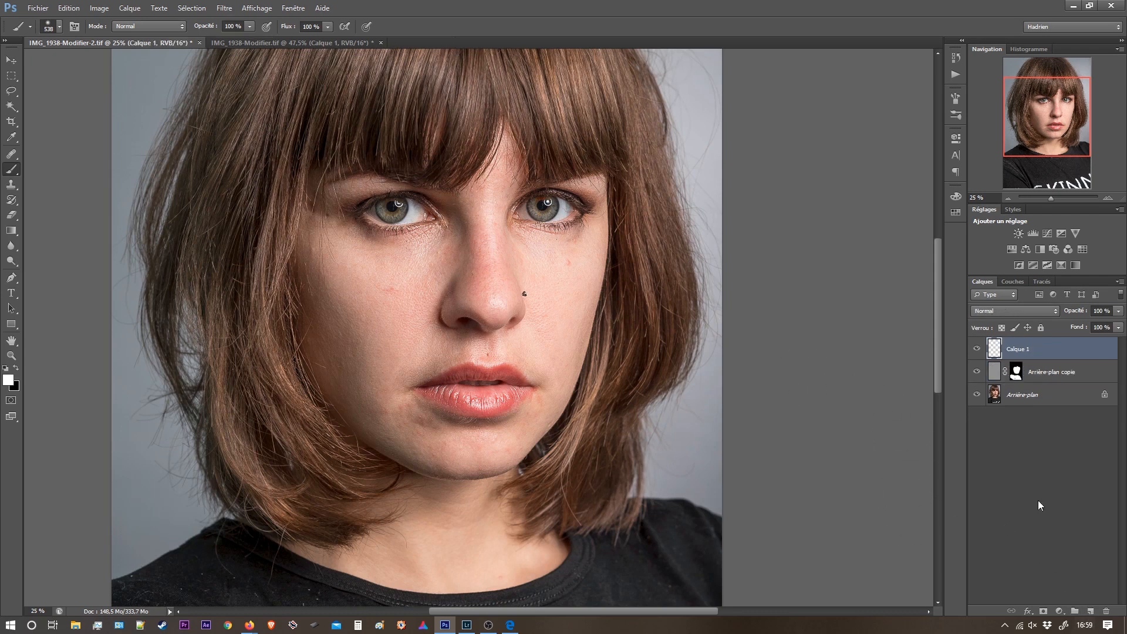
pyautogui.doubleClick(1006, 350)
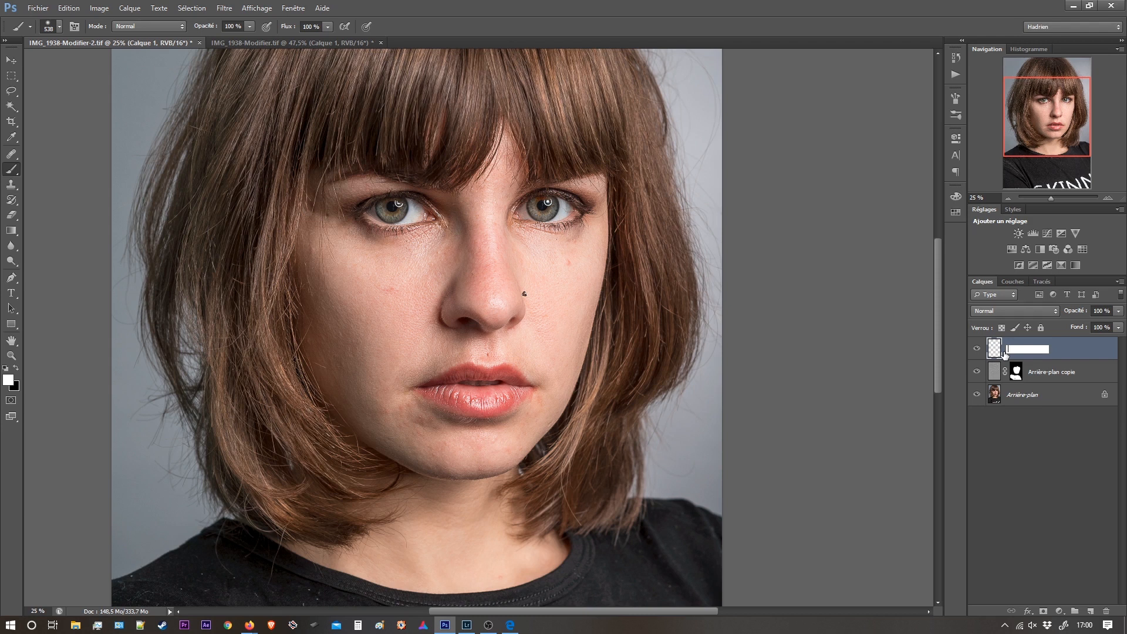
pyautogui.write('Correction localisé')
pyautogui.press('Return')
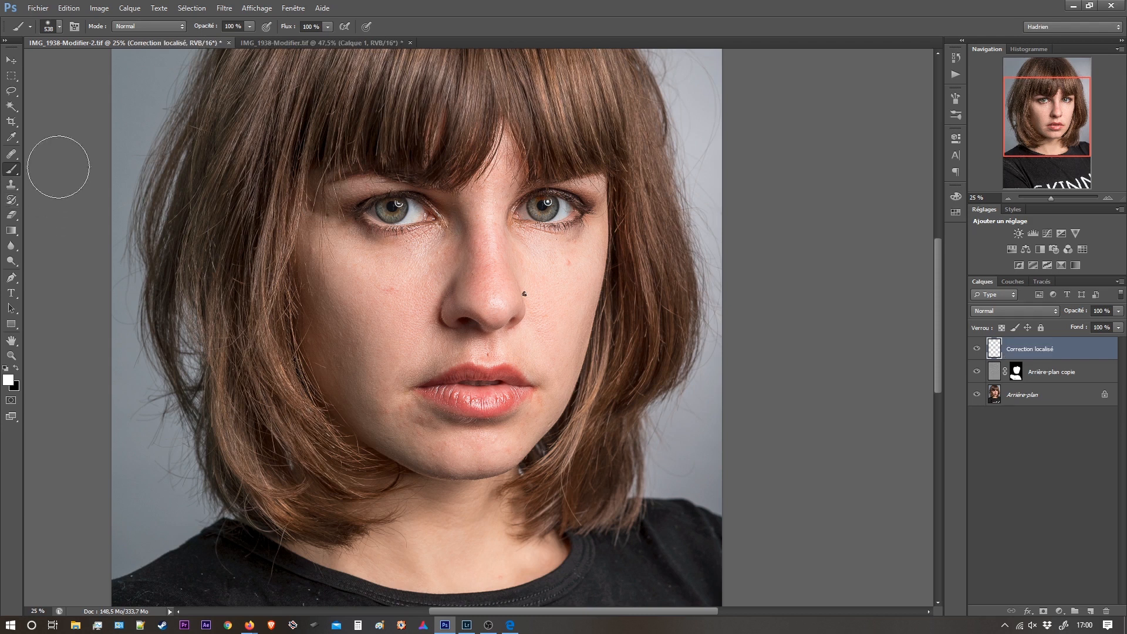
# Heal the reddish marks on the image-left cheek with the Healing Brush, using non-aligned sampling from nearby skin
pyautogui.click(11, 155)
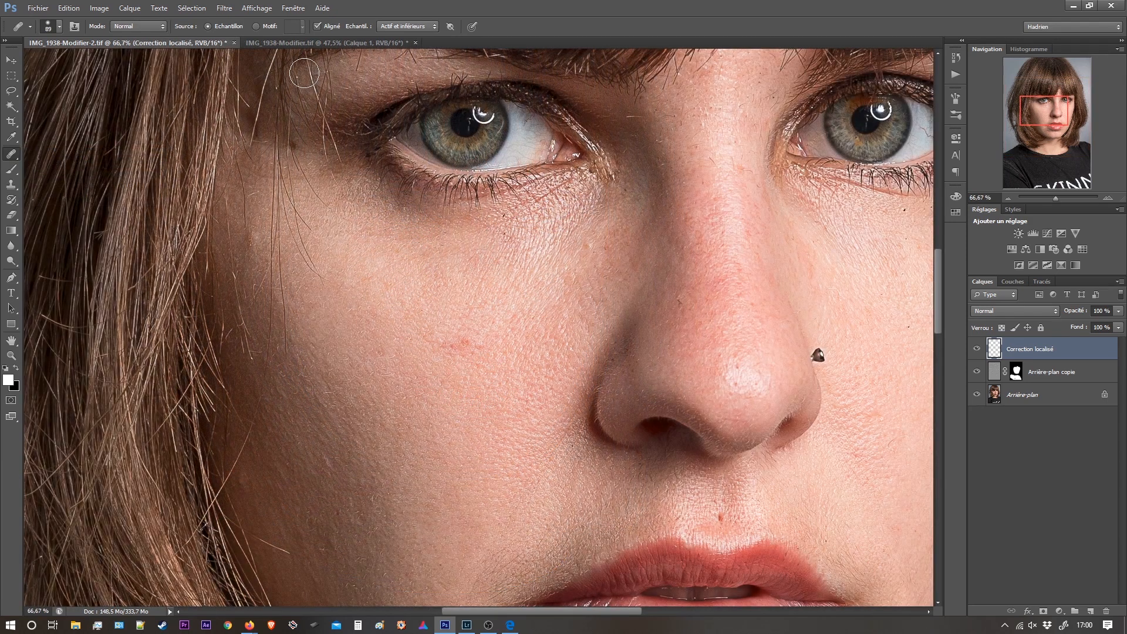
pyautogui.click(319, 26)
pyautogui.moveTo(417, 354); pyautogui.dragTo(373, 301)
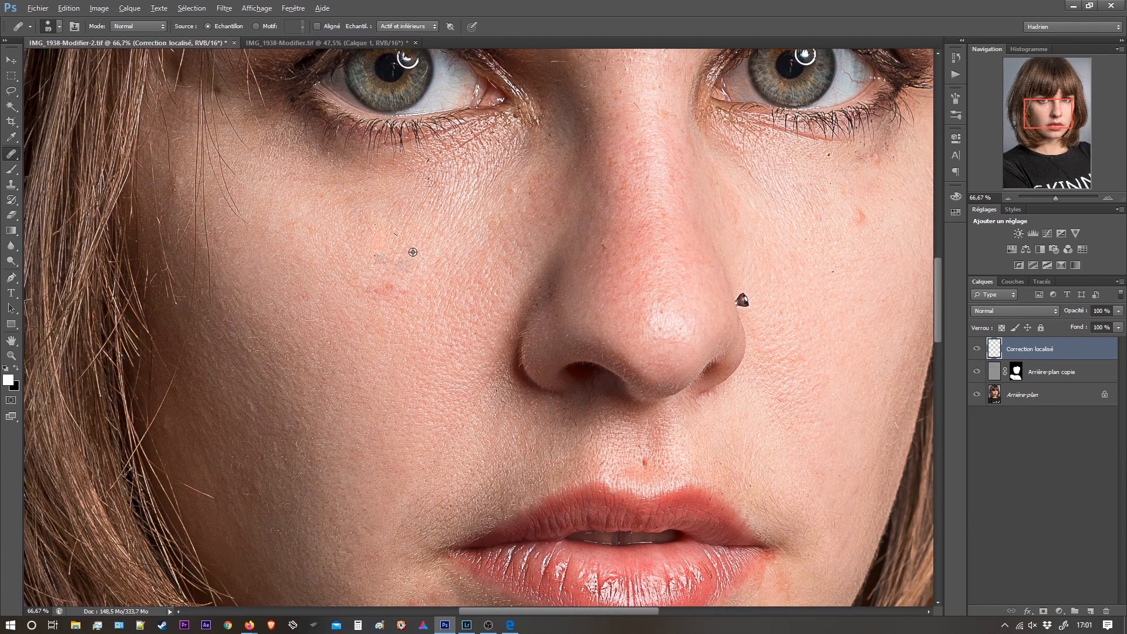
pyautogui.keyDown('alt'); pyautogui.click(413, 250); pyautogui.keyUp('alt')
pyautogui.moveTo(387, 290)
pyautogui.mouseDown()
pyautogui.moveTo(401, 291)
pyautogui.moveTo(366, 275)
pyautogui.mouseUp()
pyautogui.moveTo(399, 338); pyautogui.dragTo(390, 310)
pyautogui.moveTo(357, 277)
pyautogui.mouseDown()
pyautogui.moveTo(342, 258)
pyautogui.moveTo(384, 314)
pyautogui.mouseUp()
pyautogui.keyDown('alt'); pyautogui.click(343, 277); pyautogui.keyUp('alt')
pyautogui.moveTo(315, 297); pyautogui.dragTo(409, 302)
# Heal the small remaining spots on the image-left cheek below the eye with a smaller healing brush
pyautogui.press('[')
pyautogui.press('[')
pyautogui.press('[')
pyautogui.moveTo(347, 182); pyautogui.dragTo(393, 287)
pyautogui.moveTo(335, 211)
pyautogui.mouseDown()
pyautogui.moveTo(403, 272)
pyautogui.moveTo(411, 258)
pyautogui.moveTo(405, 285)
pyautogui.mouseUp()
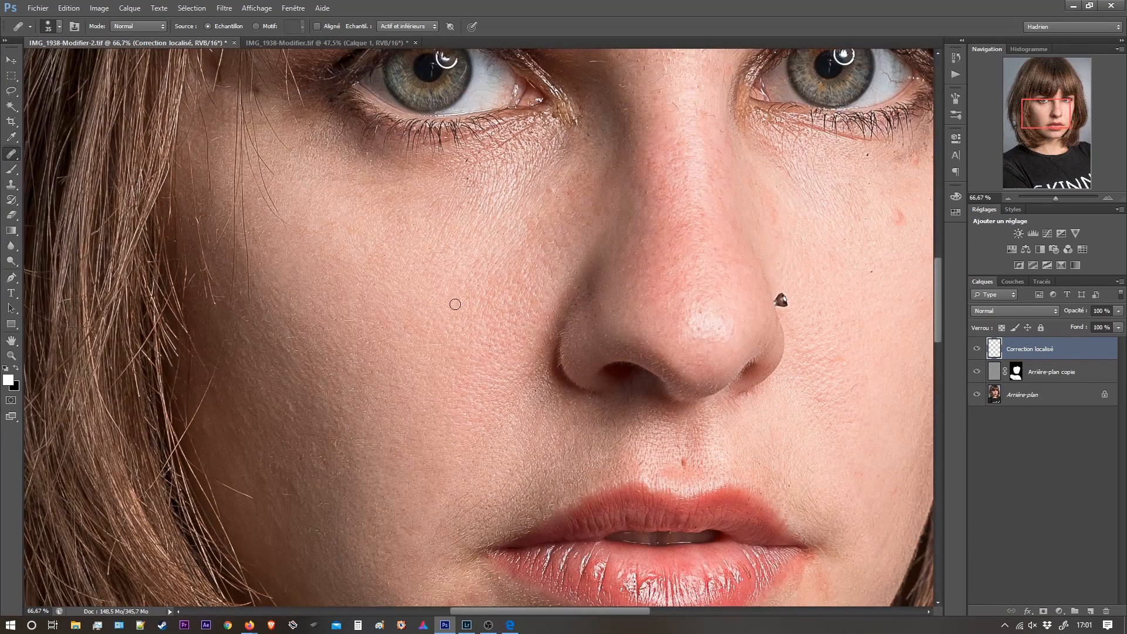
pyautogui.moveTo(460, 303); pyautogui.dragTo(476, 311)
pyautogui.keyDown('alt'); pyautogui.click(489, 309); pyautogui.keyUp('alt')
pyautogui.moveTo(258, 438); pyautogui.dragTo(275, 466)
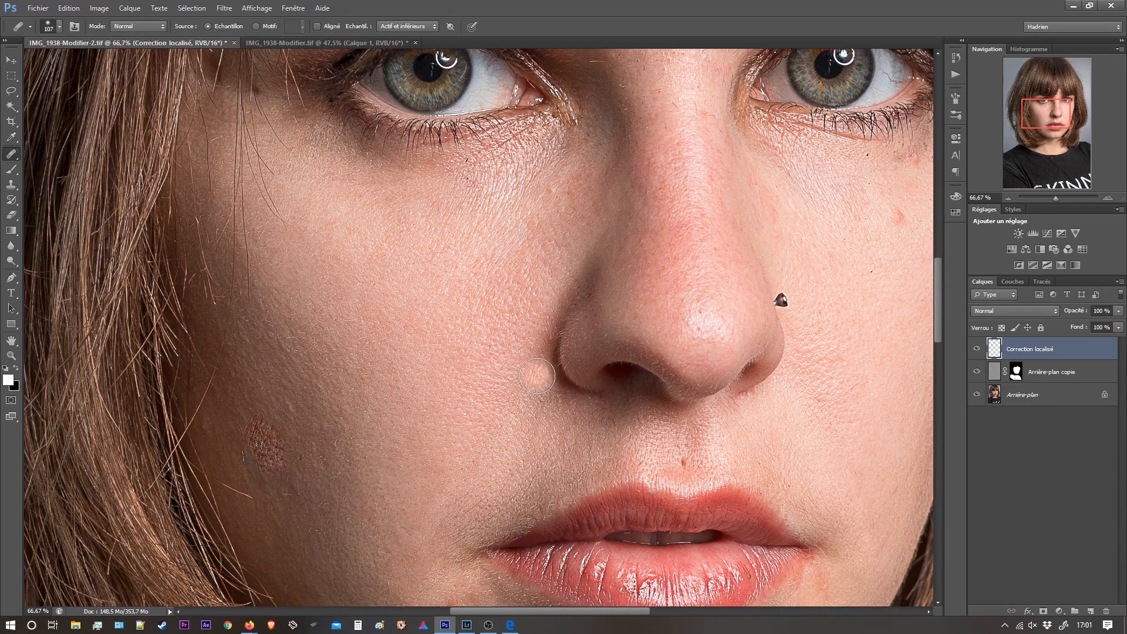
pyautogui.hotkey('ctrl', 'z')
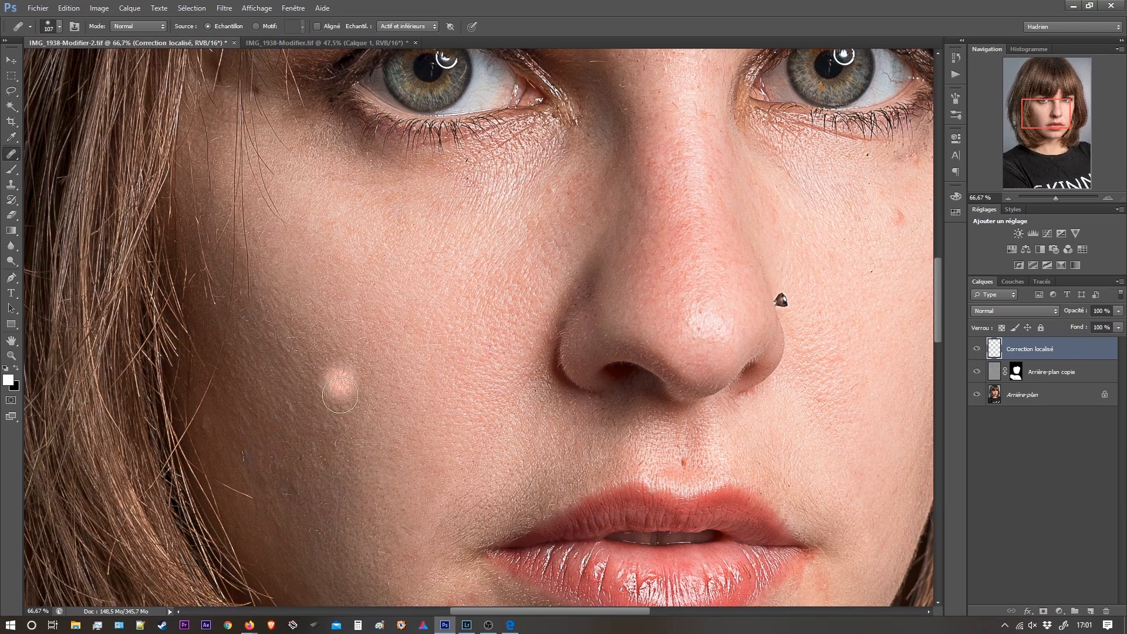
# Heal the blemishes on the outer part of the image-left cheek, resizing the brush and resampling nearby skin
pyautogui.moveTo(323, 427)
pyautogui.mouseDown()
pyautogui.moveTo(316, 307)
pyautogui.moveTo(298, 322)
pyautogui.moveTo(341, 382)
pyautogui.mouseUp()
pyautogui.keyDown('alt'); pyautogui.rightClick(305, 322); pyautogui.keyUp('alt')
pyautogui.keyDown('alt'); pyautogui.click(316, 317); pyautogui.keyUp('alt')
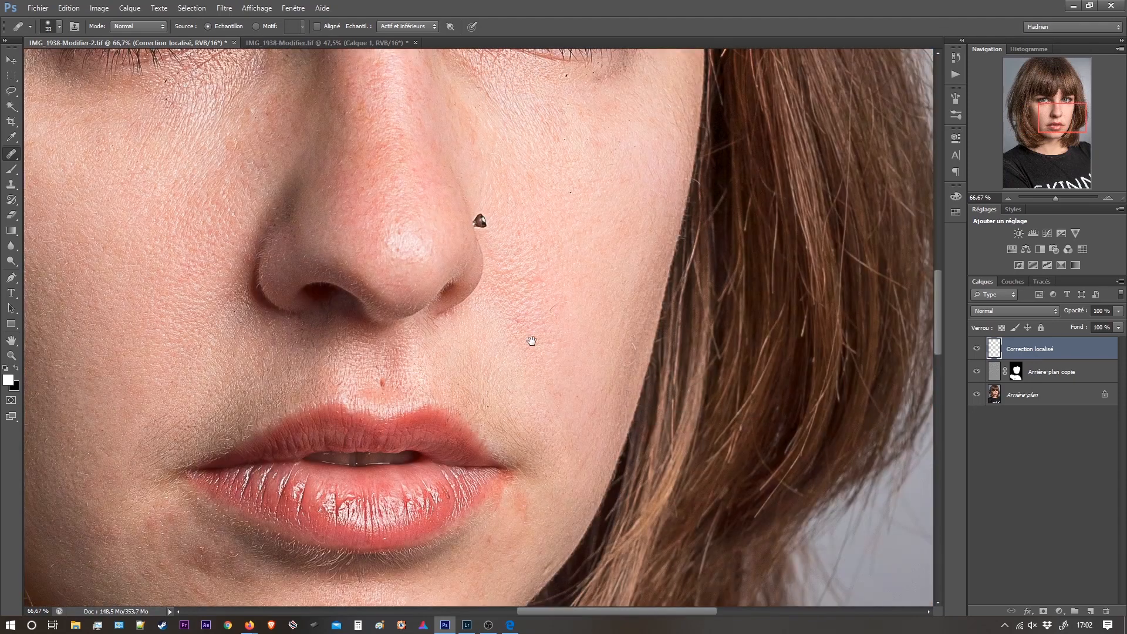
# Heal the redness at the image-right corner of the mouth and the blemishes on that side of the chin
pyautogui.moveTo(519, 369)
pyautogui.mouseDown()
pyautogui.moveTo(526, 328)
pyautogui.moveTo(540, 327)
pyautogui.moveTo(581, 225)
pyautogui.mouseUp()
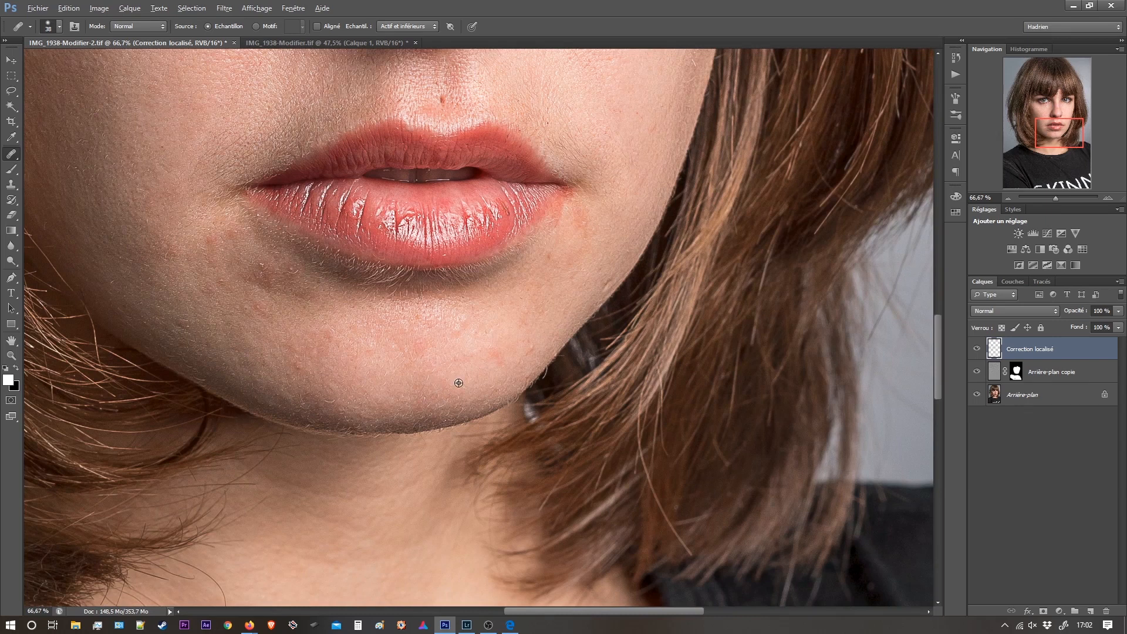
pyautogui.click(513, 373)
pyautogui.click(606, 303)
pyautogui.click(603, 285)
pyautogui.click(604, 287)
pyautogui.click(500, 317)
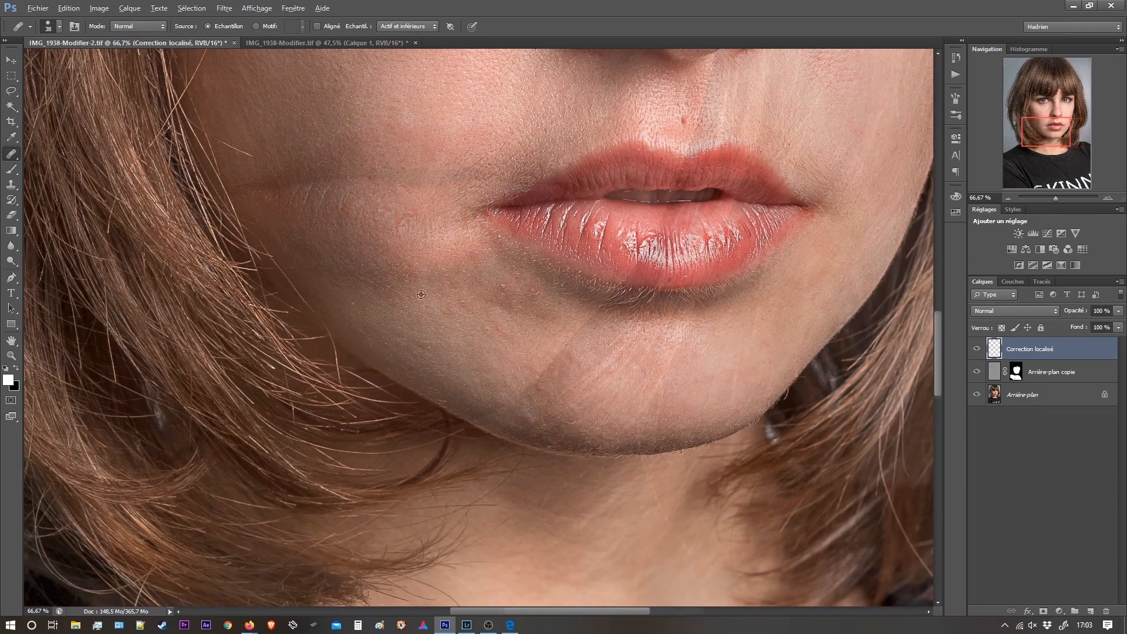
# Heal the dark and reddish blemishes below the image-left corner of the mouth and across the chin
pyautogui.keyDown('alt'); pyautogui.rightClick(428, 260); pyautogui.keyUp('alt')
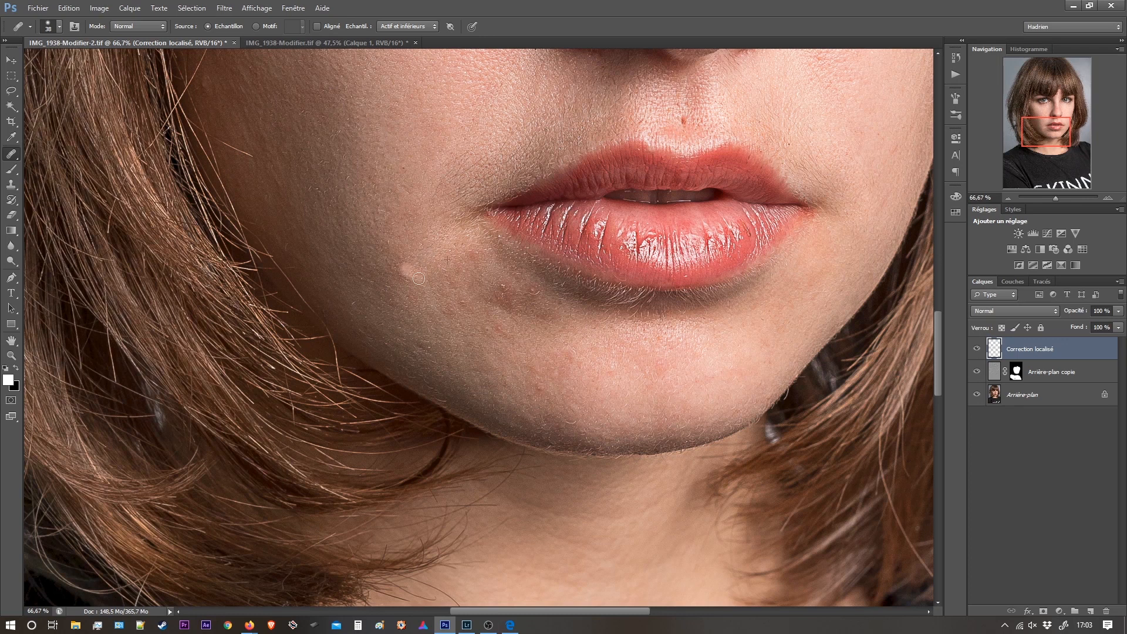
pyautogui.keyDown('alt'); pyautogui.rightClick(425, 255); pyautogui.keyUp('alt')
pyautogui.keyDown('alt'); pyautogui.click(589, 357); pyautogui.keyUp('alt')
pyautogui.click(576, 358)
pyautogui.keyDown('alt'); pyautogui.rightClick(618, 388); pyautogui.keyUp('alt')
pyautogui.moveTo(500, 299); pyautogui.dragTo(547, 326)
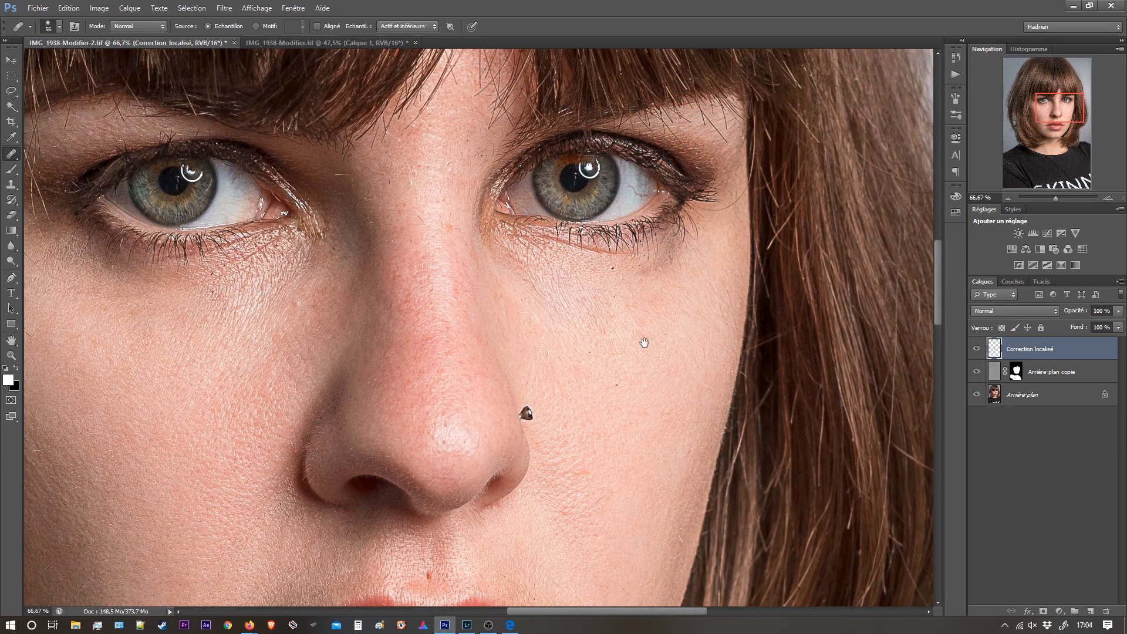
# Heal the dark specks on the skin under the image-right eye, sampling clean skin beside them
pyautogui.moveTo(644, 343); pyautogui.dragTo(598, 344)
pyautogui.keyDown('alt'); pyautogui.rightClick(628, 325); pyautogui.keyUp('alt')
pyautogui.keyDown('alt'); pyautogui.click(581, 287); pyautogui.keyUp('alt')
pyautogui.click(568, 271)
pyautogui.click(621, 295)
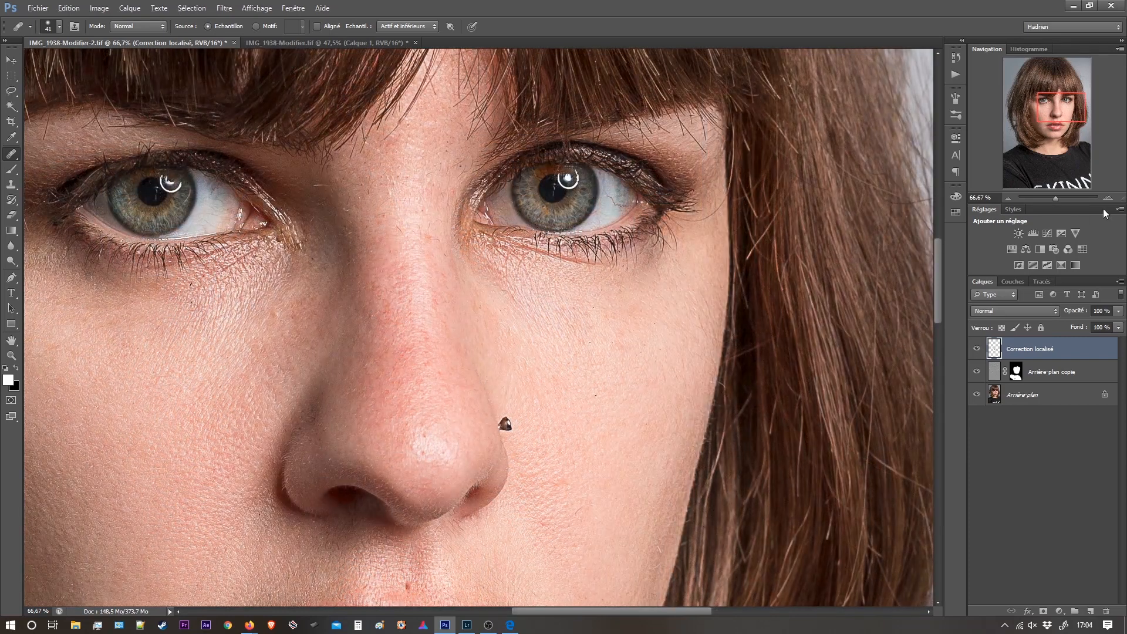
# Heal the fine marks below the inner corner of the image-right eye at 100% zoom, sampling adjacent skin
pyautogui.click(1107, 198)
pyautogui.click(1106, 198)
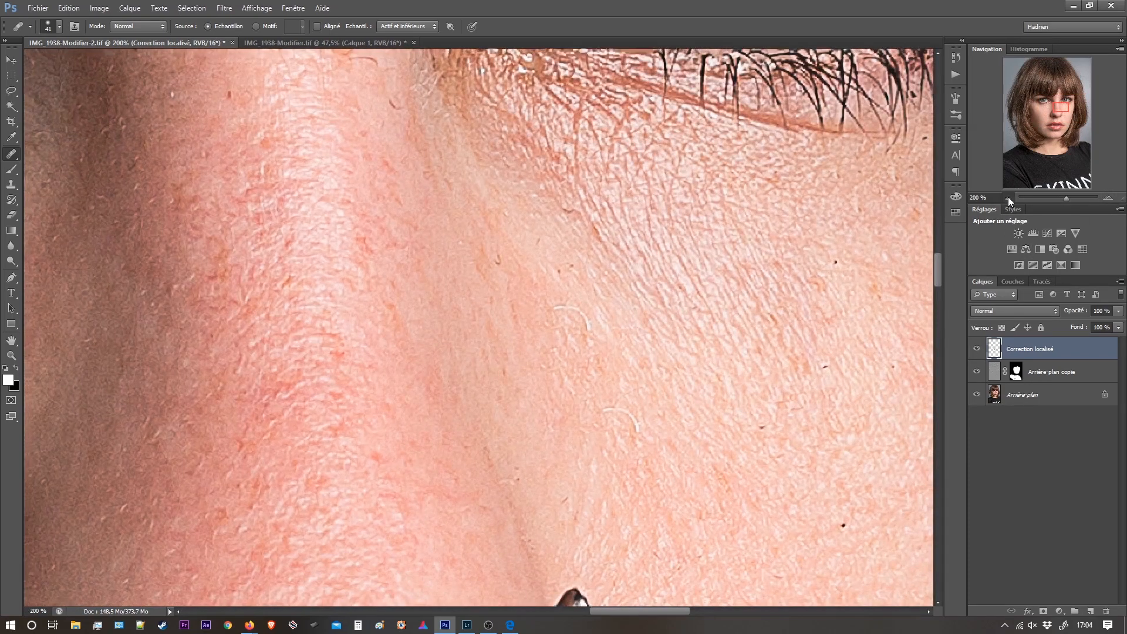
pyautogui.click(1008, 198)
pyautogui.moveTo(556, 284); pyautogui.dragTo(508, 309)
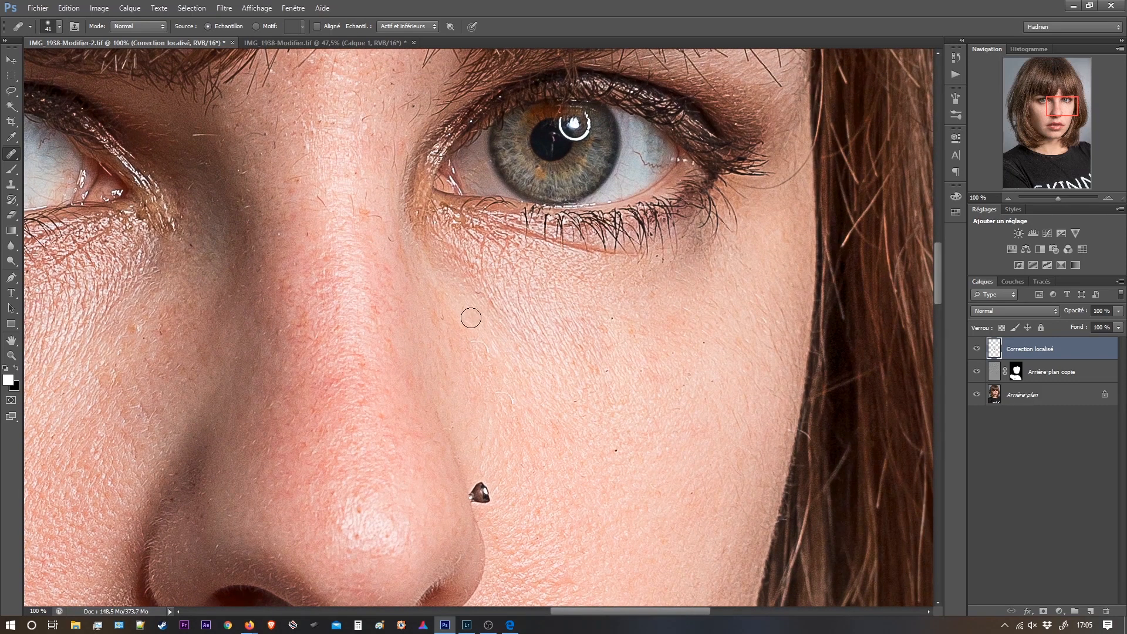
pyautogui.keyDown('alt'); pyautogui.click(495, 286); pyautogui.keyUp('alt')
pyautogui.click(507, 284)
pyautogui.keyDown('alt'); pyautogui.click(477, 263); pyautogui.keyUp('alt')
pyautogui.click(438, 265)
pyautogui.moveTo(429, 252); pyautogui.dragTo(516, 323)
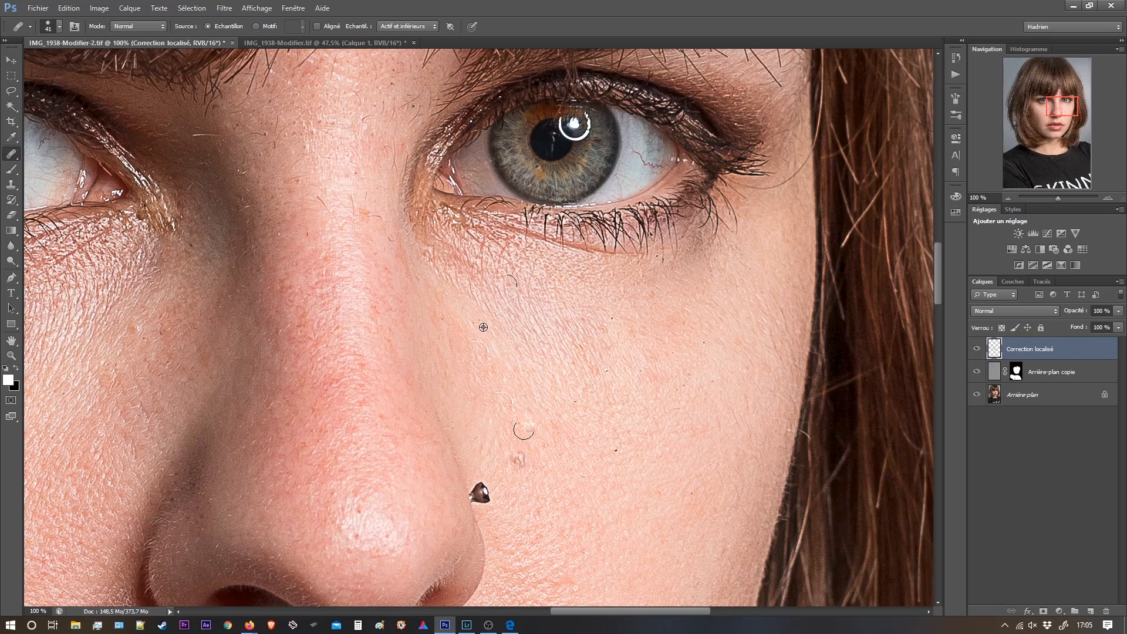
# Retouch the remaining fine hairs and creases between the nose and the image-right lower eyelid with a resized healing brush
pyautogui.keyDown('alt'); pyautogui.click(481, 322); pyautogui.keyUp('alt')
pyautogui.moveTo(482, 301); pyautogui.dragTo(424, 261)
pyautogui.keyDown('alt'); pyautogui.click(499, 287); pyautogui.keyUp('alt')
pyautogui.moveTo(470, 280)
pyautogui.mouseDown()
pyautogui.moveTo(504, 295)
pyautogui.moveTo(492, 282)
pyautogui.moveTo(506, 285)
pyautogui.moveTo(479, 277)
pyautogui.mouseUp()
pyautogui.keyDown('alt'); pyautogui.click(506, 286); pyautogui.keyUp('alt')
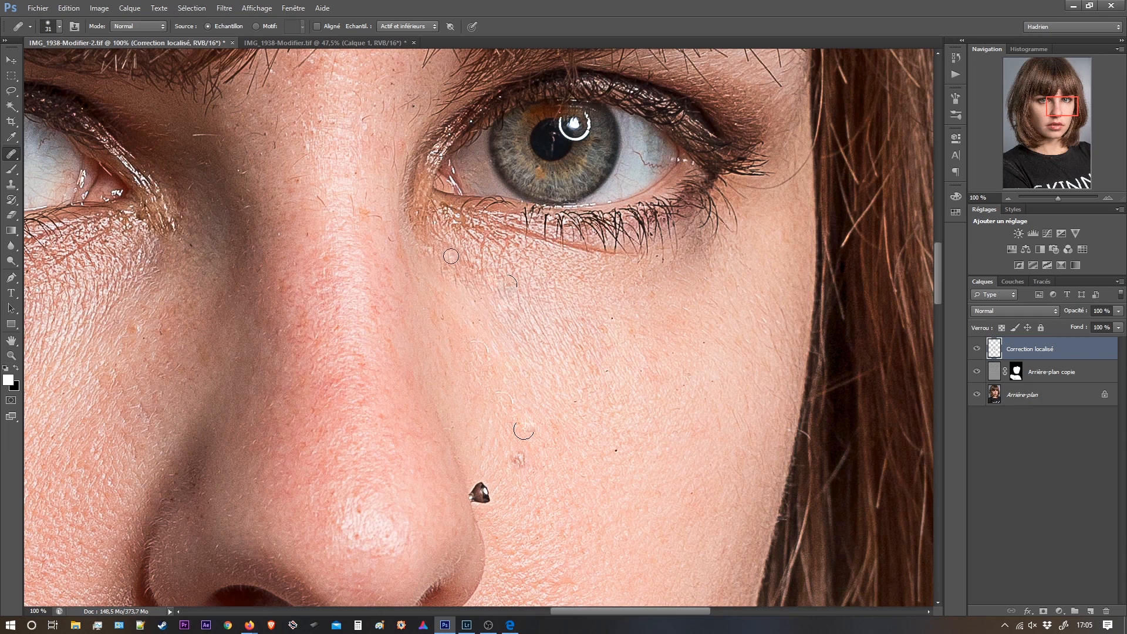
pyautogui.keyDown('alt'); pyautogui.moveTo(520, 270); pyautogui.dragTo(526, 270); pyautogui.keyUp('alt')
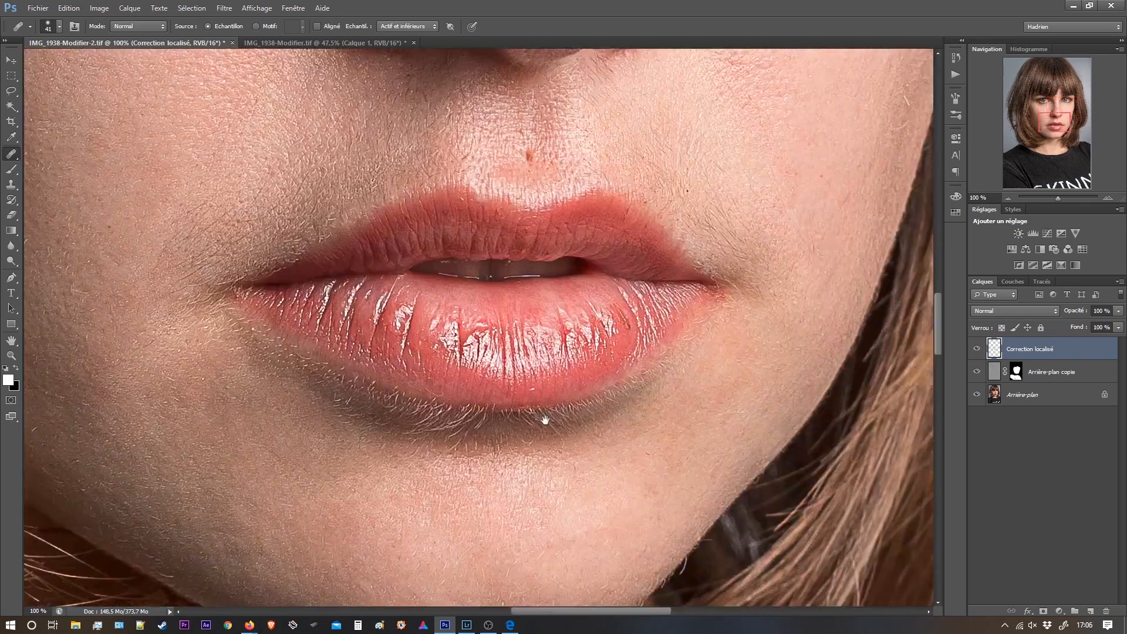
# Inspect the mouth area and the T-shirt's chest fabric at 100% for specks and lint
pyautogui.moveTo(545, 420); pyautogui.dragTo(558, 135)
pyautogui.moveTo(565, 376); pyautogui.dragTo(681, 76)
pyautogui.moveTo(608, 371); pyautogui.dragTo(742, 387)
pyautogui.moveTo(505, 235); pyautogui.dragTo(741, 475)
pyautogui.moveTo(551, 422); pyautogui.dragTo(730, 471)
pyautogui.moveTo(603, 405); pyautogui.dragTo(793, 320)
pyautogui.moveTo(629, 331); pyautogui.dragTo(399, 214)
pyautogui.moveTo(734, 410); pyautogui.dragTo(549, 335)
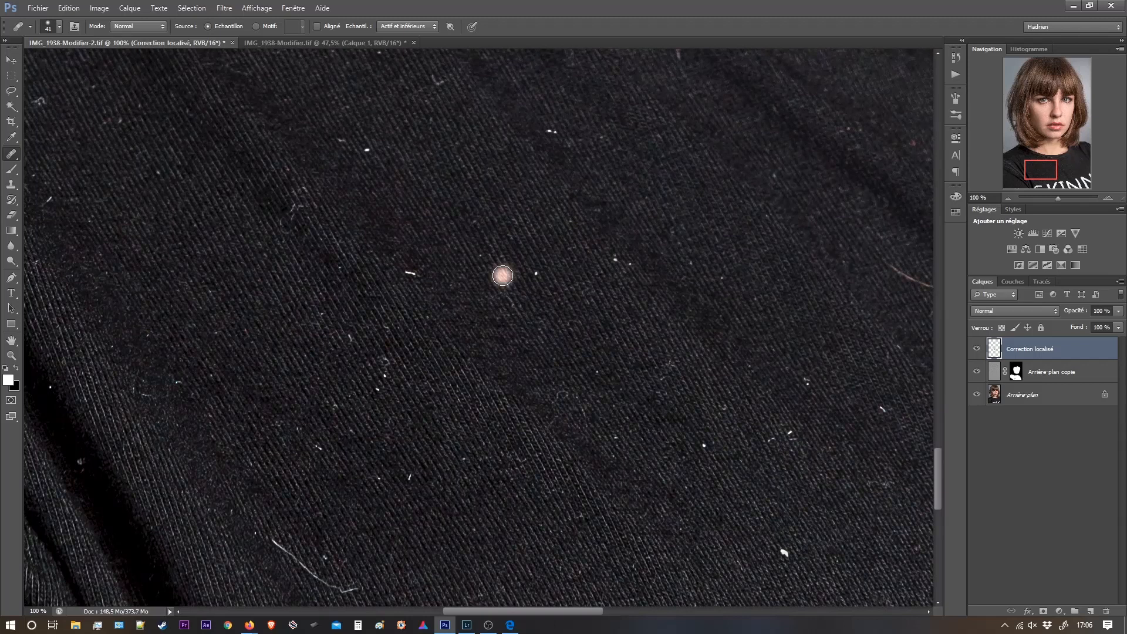
# Turn on aligned sampling for the healing brush and heal the lint specks on the chest fabric below the T-shirt collar
pyautogui.click(318, 26)
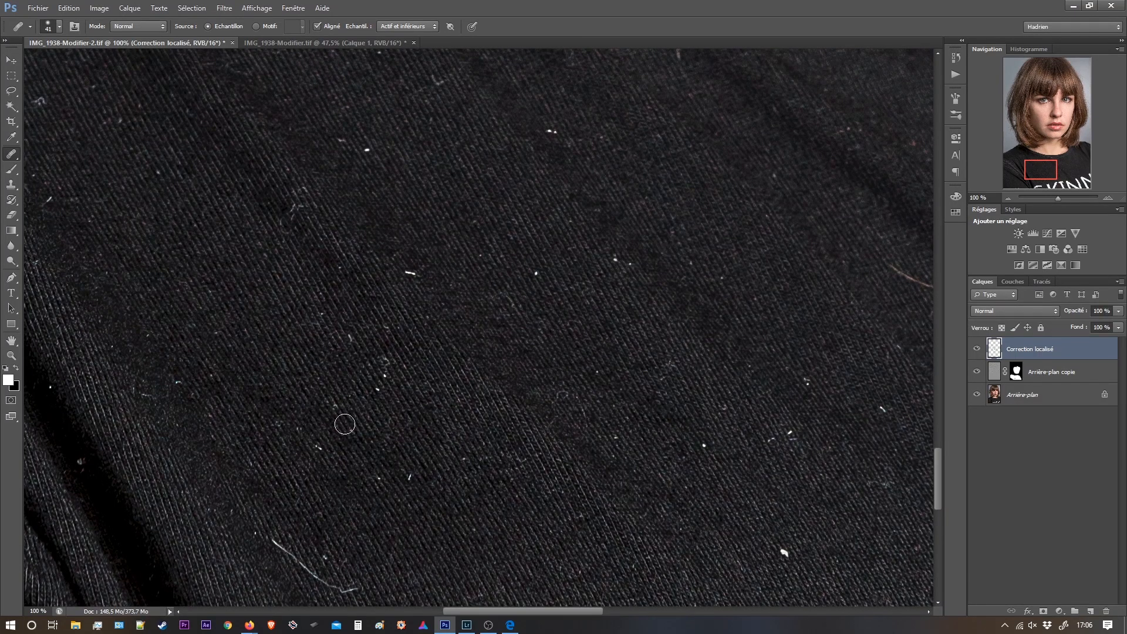
pyautogui.moveTo(415, 347); pyautogui.dragTo(336, 361)
pyautogui.moveTo(395, 261); pyautogui.dragTo(385, 287)
pyautogui.moveTo(136, 112); pyautogui.dragTo(393, 267)
pyautogui.moveTo(294, 154); pyautogui.dragTo(322, 200)
pyautogui.moveTo(463, 327); pyautogui.dragTo(459, 325)
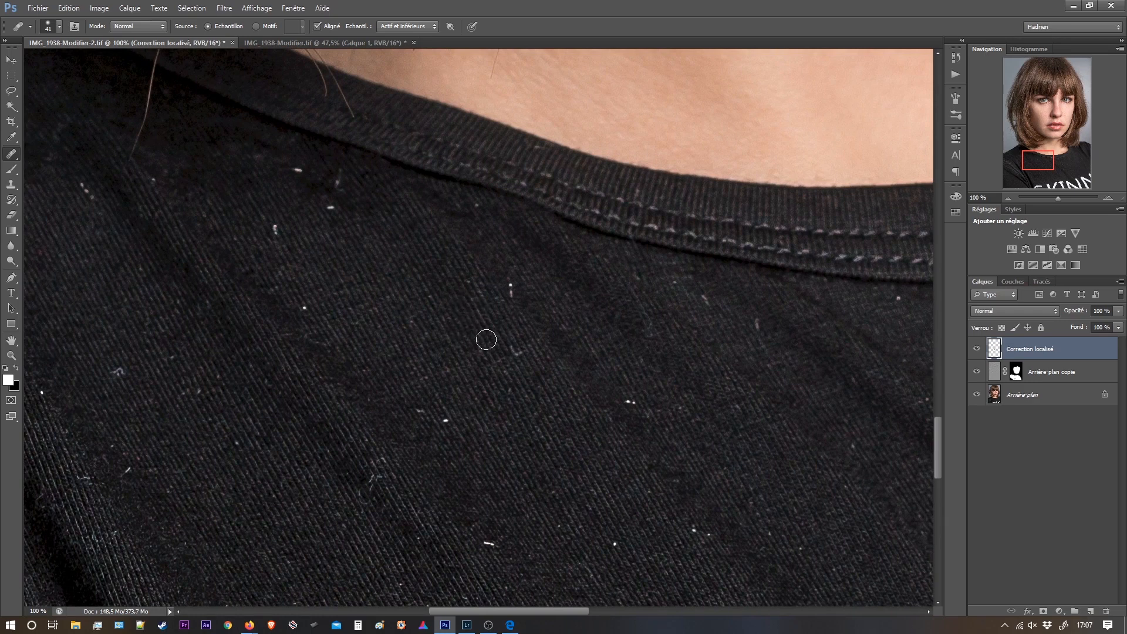
pyautogui.moveTo(513, 351); pyautogui.dragTo(521, 354)
pyautogui.click(445, 421)
pyautogui.click(511, 289)
pyautogui.click(511, 289)
pyautogui.click(631, 404)
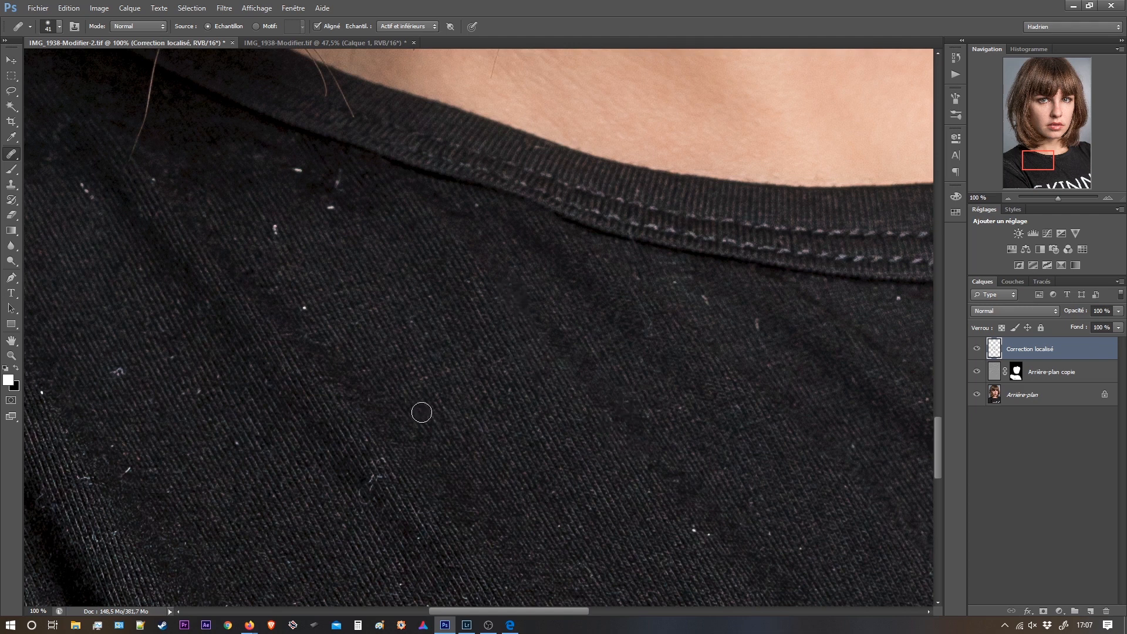
# Heal the remaining lint specks on the T-shirt near the image-left shoulder, just below the neckline
pyautogui.click(420, 413)
pyautogui.click(304, 307)
pyautogui.click(271, 231)
pyautogui.click(329, 208)
pyautogui.click(337, 179)
pyautogui.click(298, 171)
pyautogui.moveTo(555, 511); pyautogui.dragTo(383, 503)
pyautogui.moveTo(513, 435); pyautogui.dragTo(419, 389)
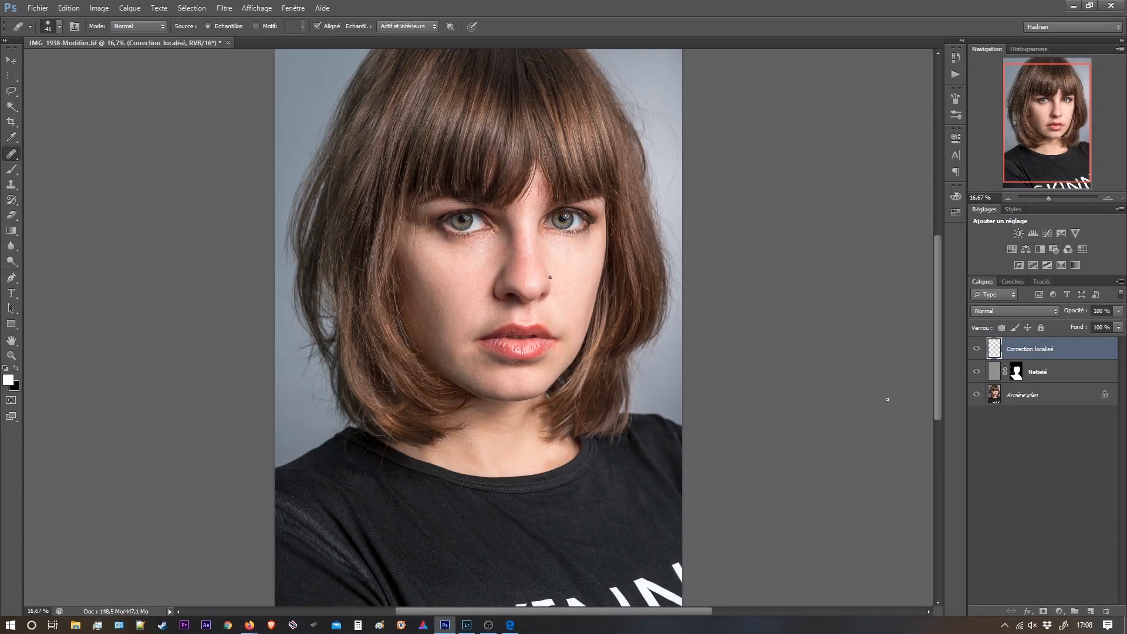
# Compare the portrait with and without the Correction localisé layer by toggling its visibility
pyautogui.click(977, 350)
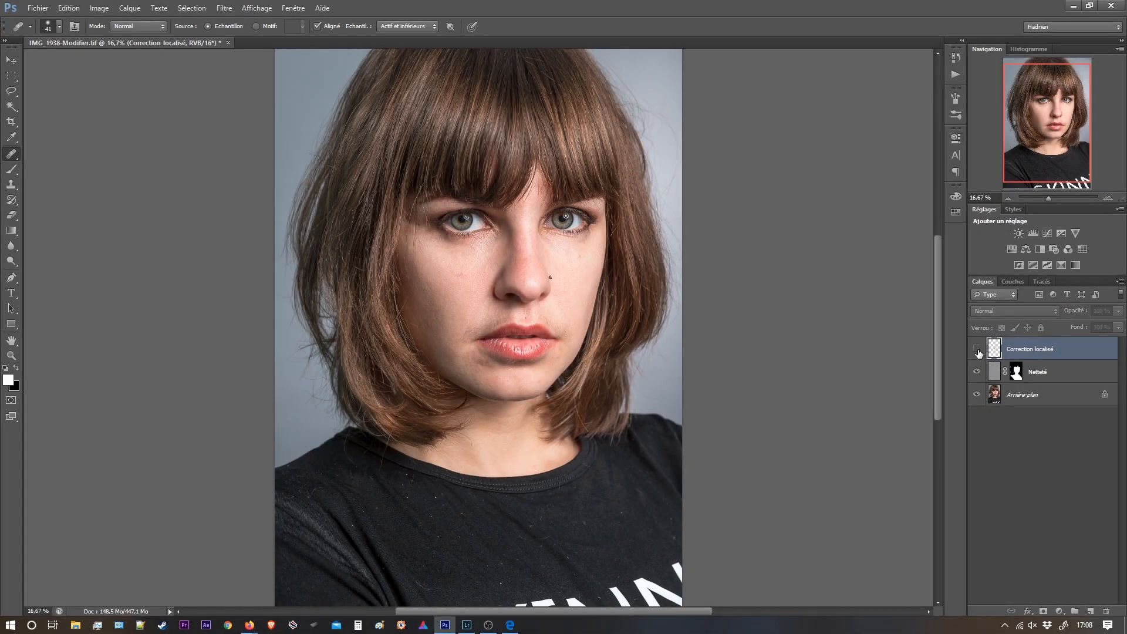
pyautogui.click(976, 352)
pyautogui.click(977, 354)
pyautogui.click(978, 352)
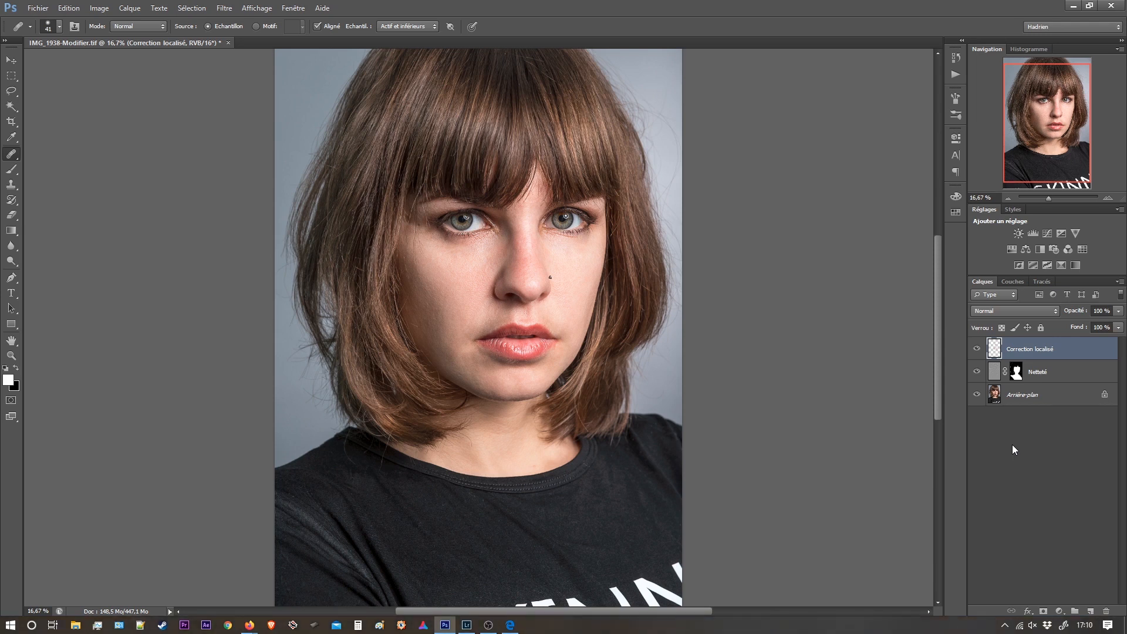
# Stamp all visible layers into a new top layer and name it Correction de teint
pyautogui.hotkey('ctrl', 'alt', 'shift', 'e')
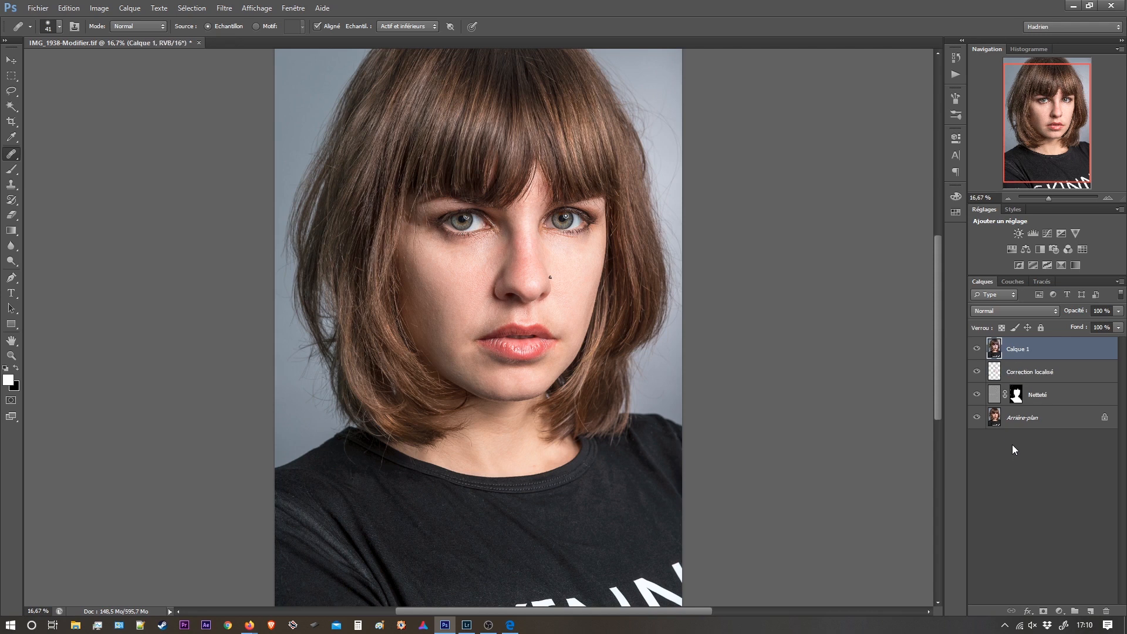
pyautogui.doubleClick(1019, 350)
pyautogui.write('Correction de teint')
pyautogui.press('Return')
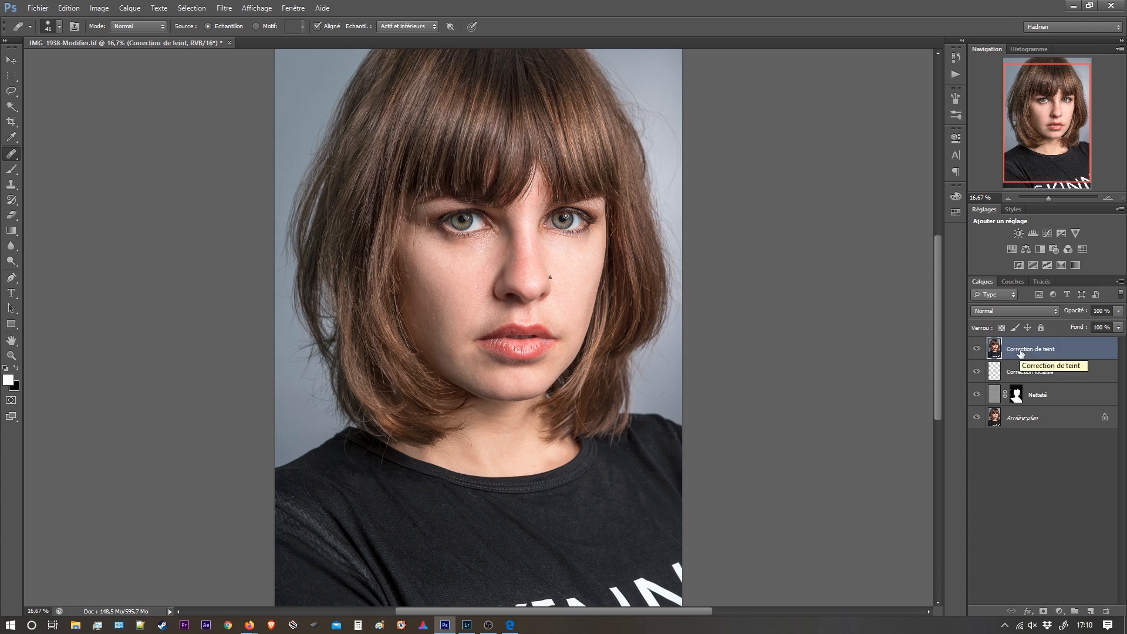
# Set the Correction de teint layer's blend mode to Lumière vive and invert its colours
pyautogui.click(1019, 312)
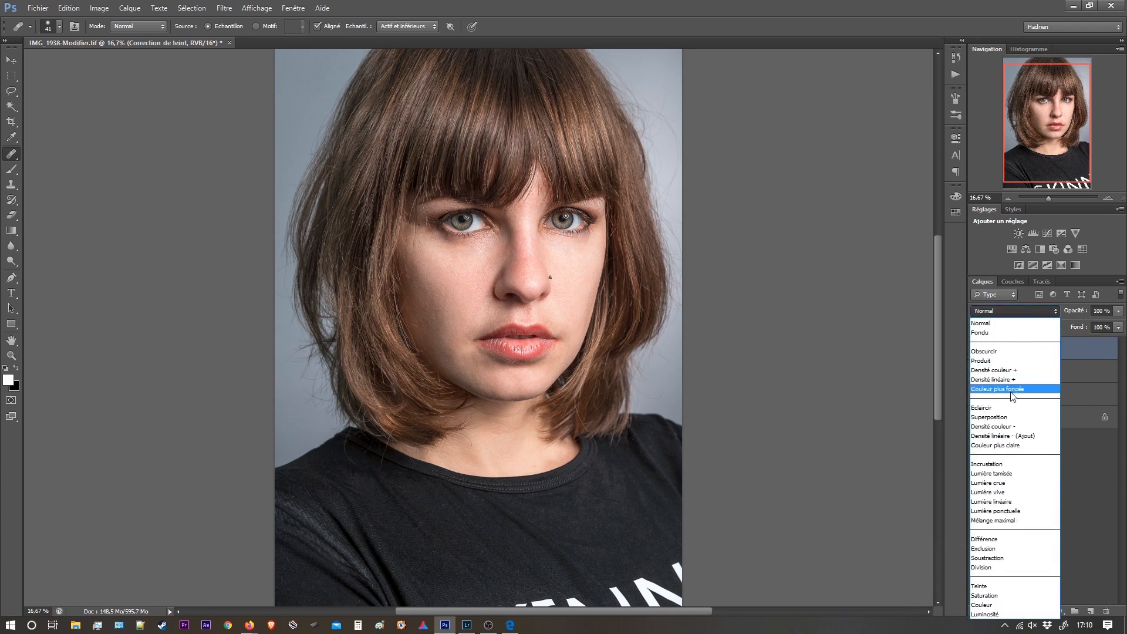
pyautogui.click(1010, 493)
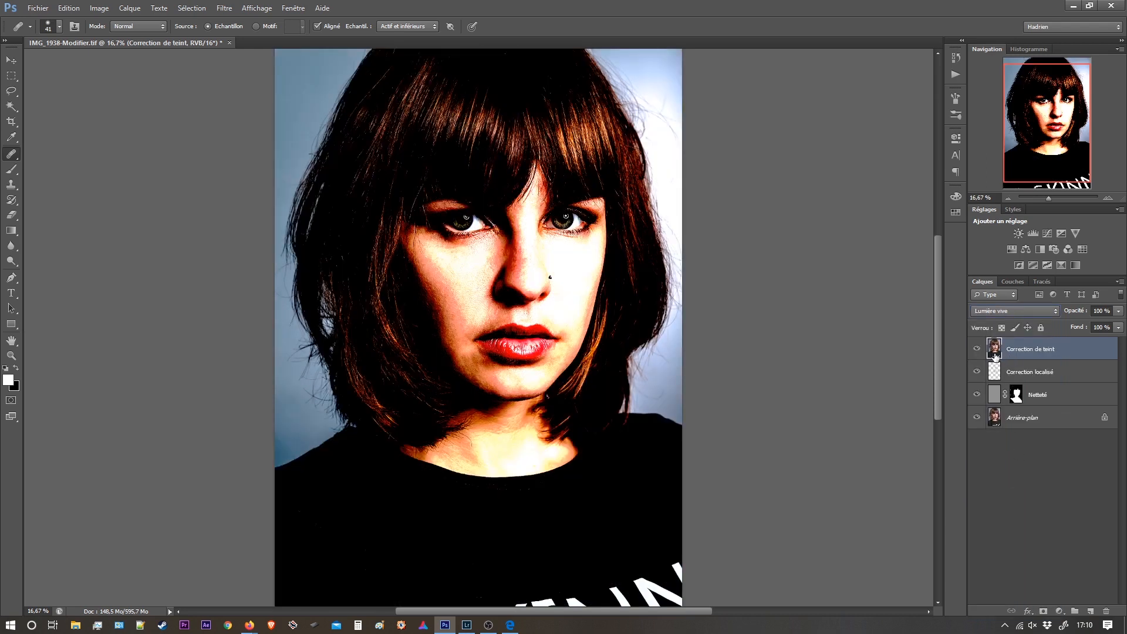
pyautogui.hotkey('ctrl', 'i')
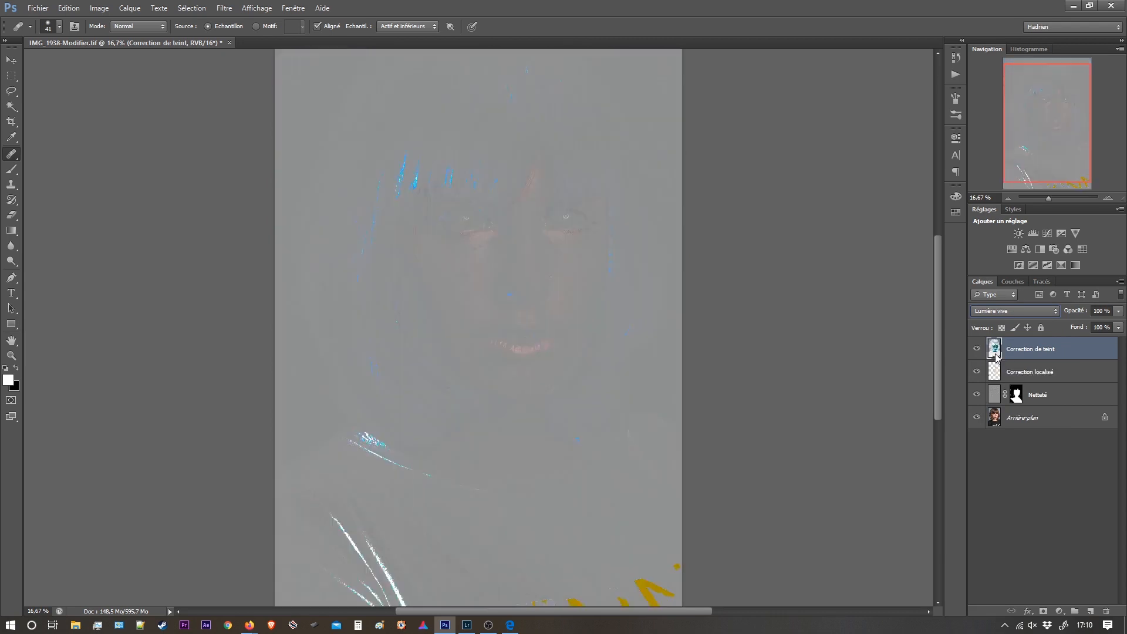
# Convert the Correction de teint layer to a smart object and apply a Passe-haut filter with a 50-pixel radius
pyautogui.rightClick(1067, 358)
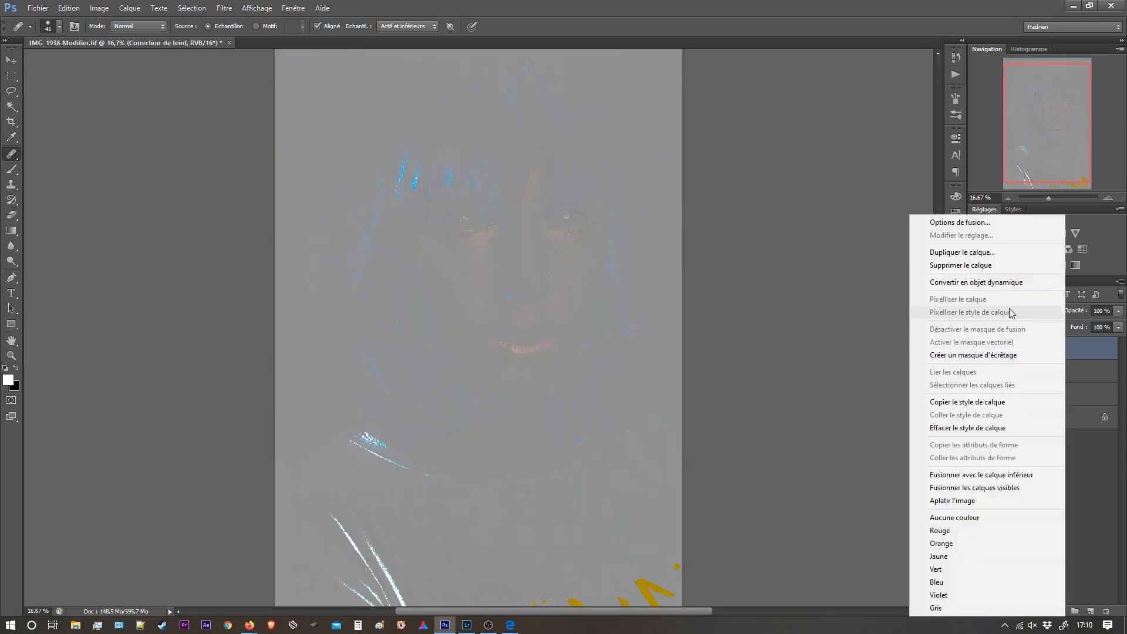
pyautogui.click(1004, 282)
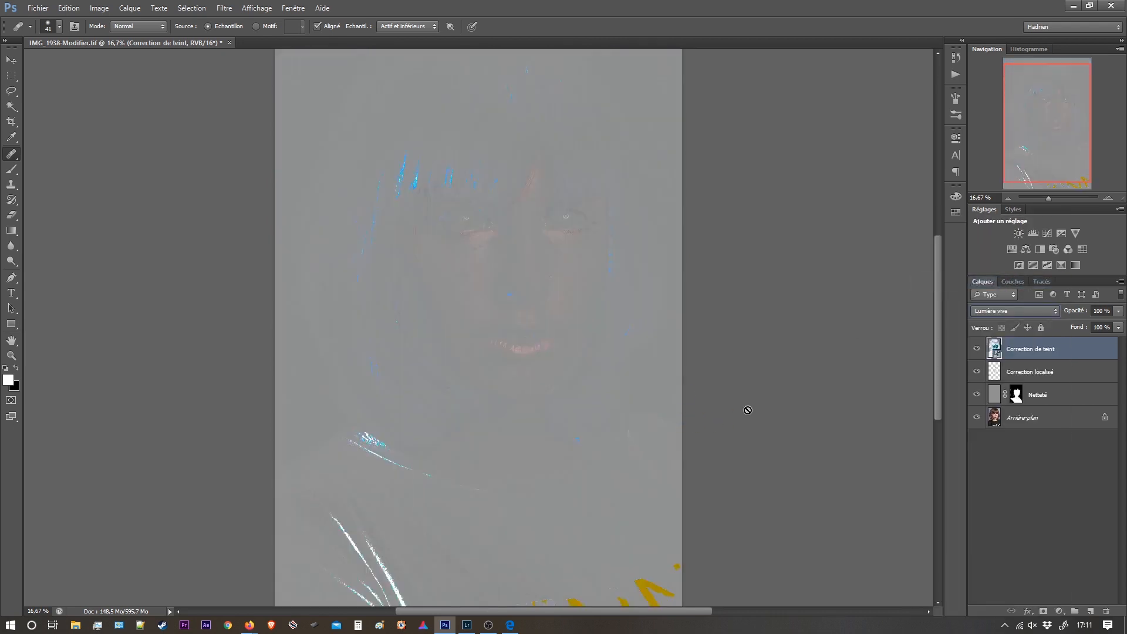
pyautogui.click(223, 7)
pyautogui.moveTo(320, 216)
pyautogui.click(396, 248)
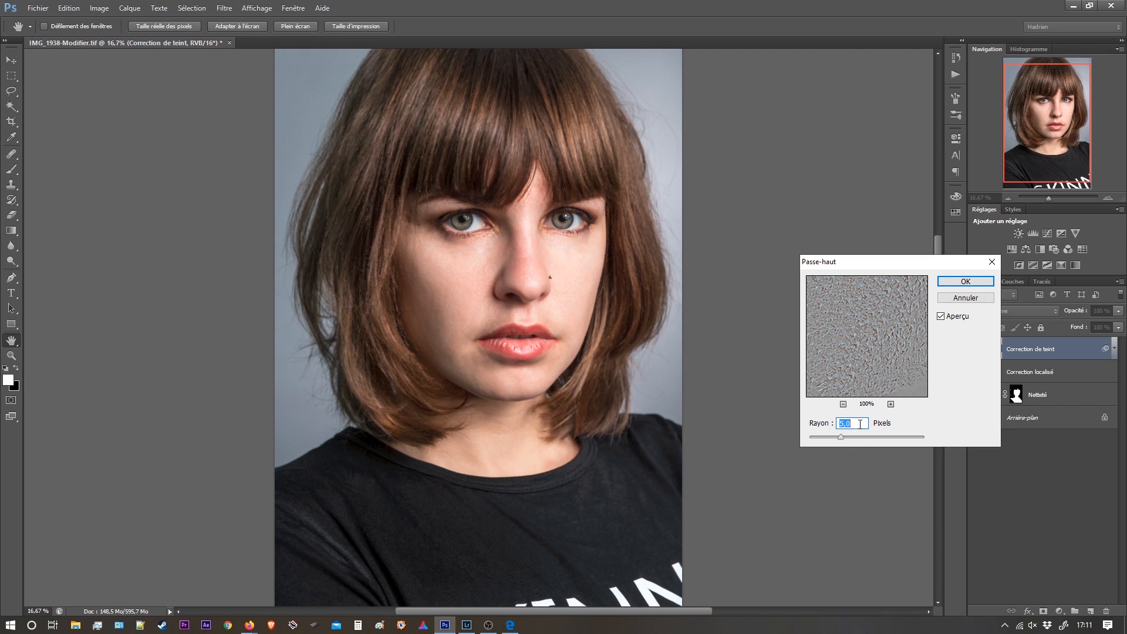
pyautogui.write('100')
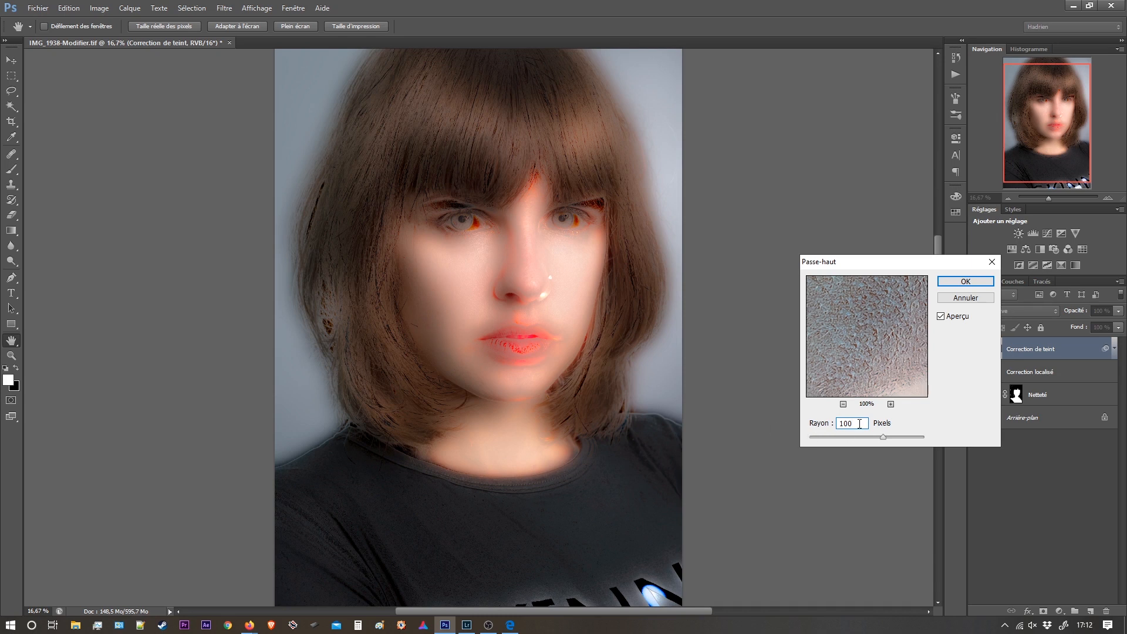
pyautogui.moveTo(859, 423); pyautogui.dragTo(840, 420)
pyautogui.write('50')
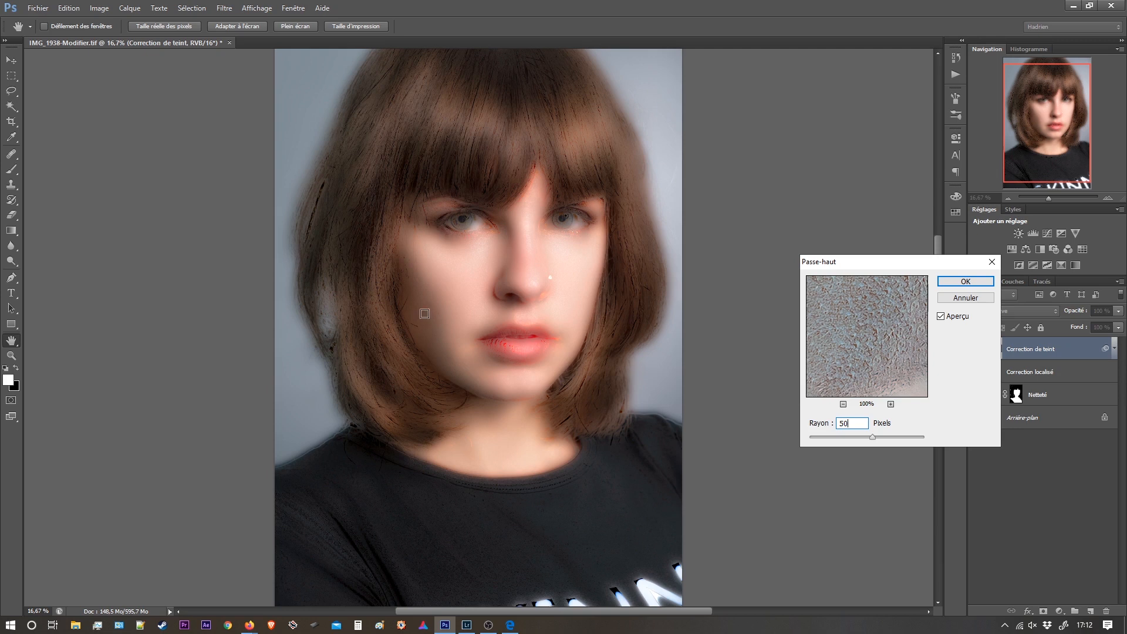
pyautogui.click(961, 284)
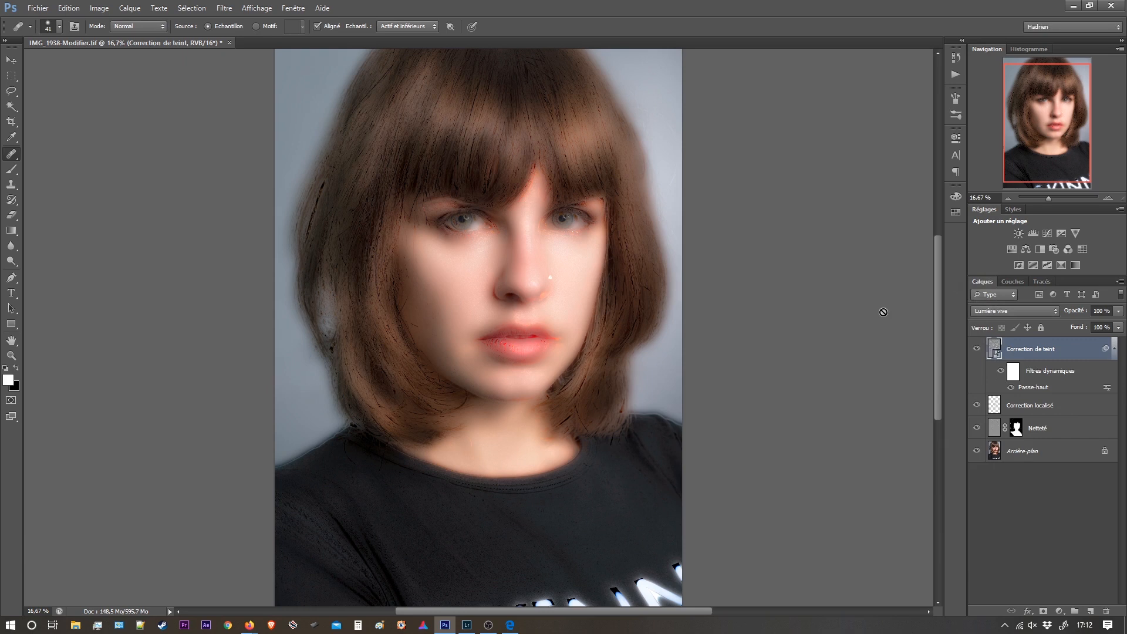
# Apply a Flou gaussien filter with a 12-pixel radius to the Correction de teint smart object
pyautogui.click(230, 12)
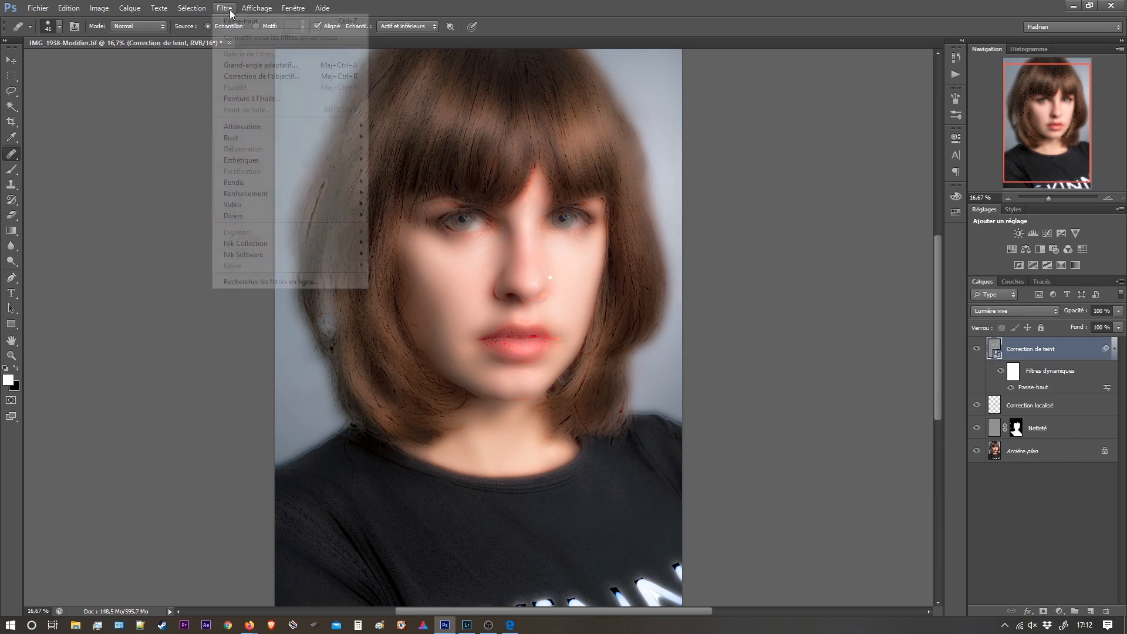
pyautogui.moveTo(328, 130)
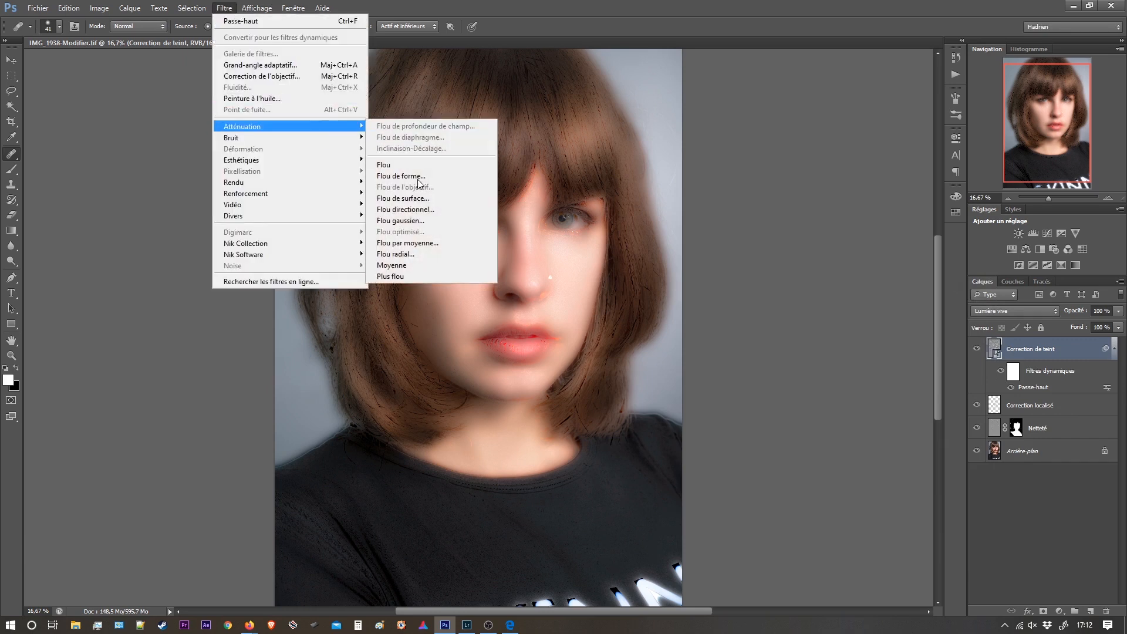
pyautogui.click(401, 221)
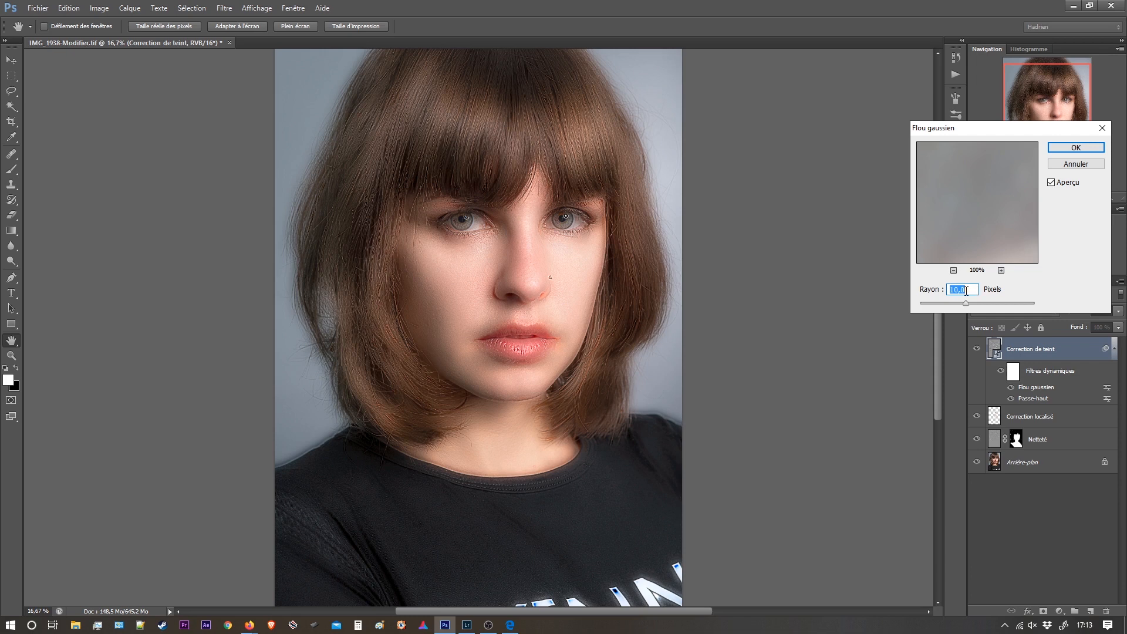
pyautogui.write('1')
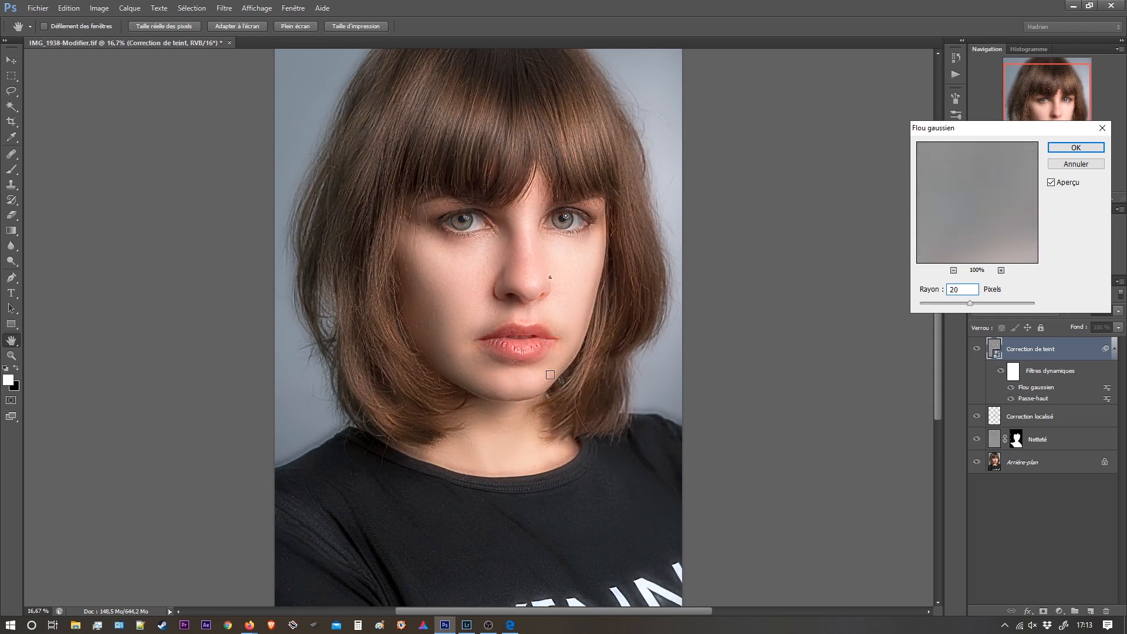
pyautogui.moveTo(973, 289); pyautogui.dragTo(919, 297)
pyautogui.write('10')
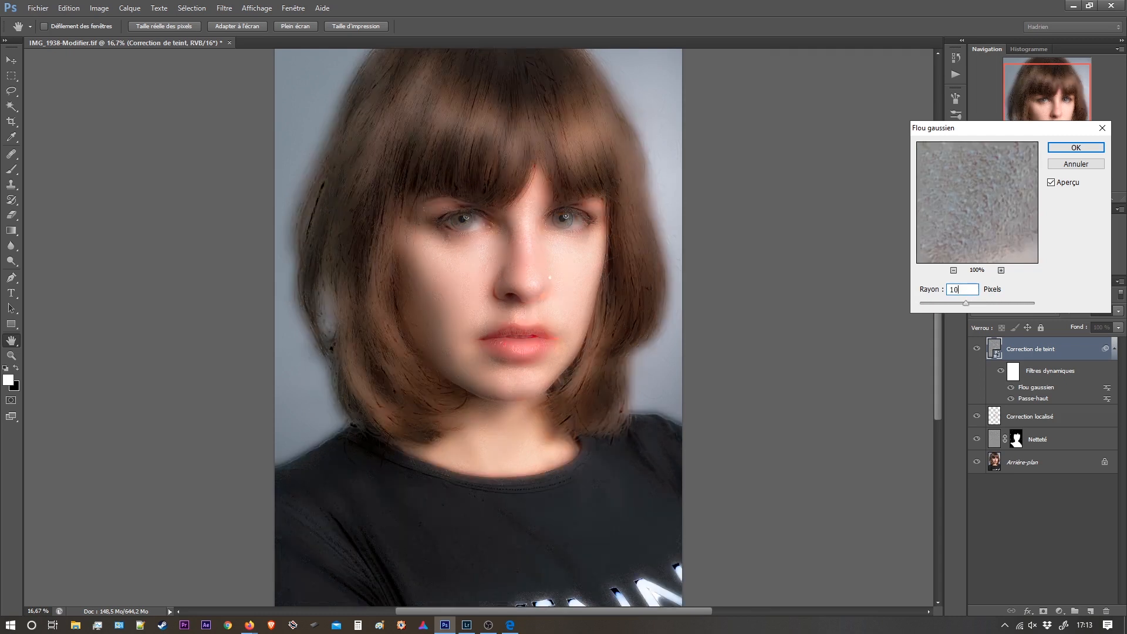
pyautogui.press('BackSpace')
pyautogui.write('5')
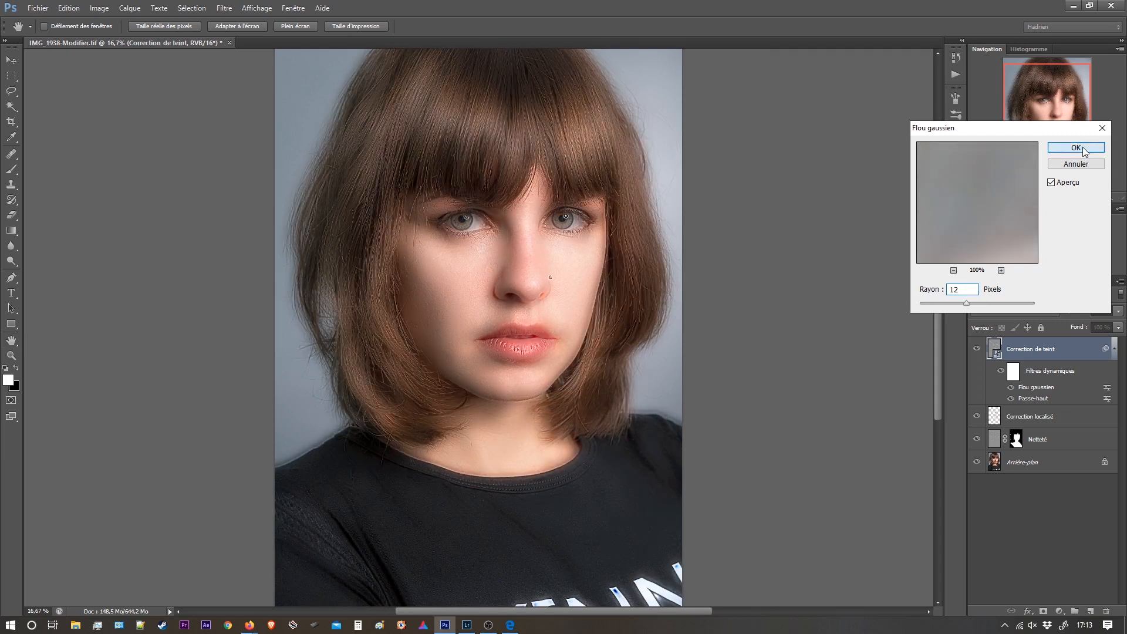
pyautogui.click(1081, 150)
# In the Correction de teint layer's blending options, limit the Ce calque range to 25 for shadows and 220 for highlights
pyautogui.hotkey('ctrl', '+')
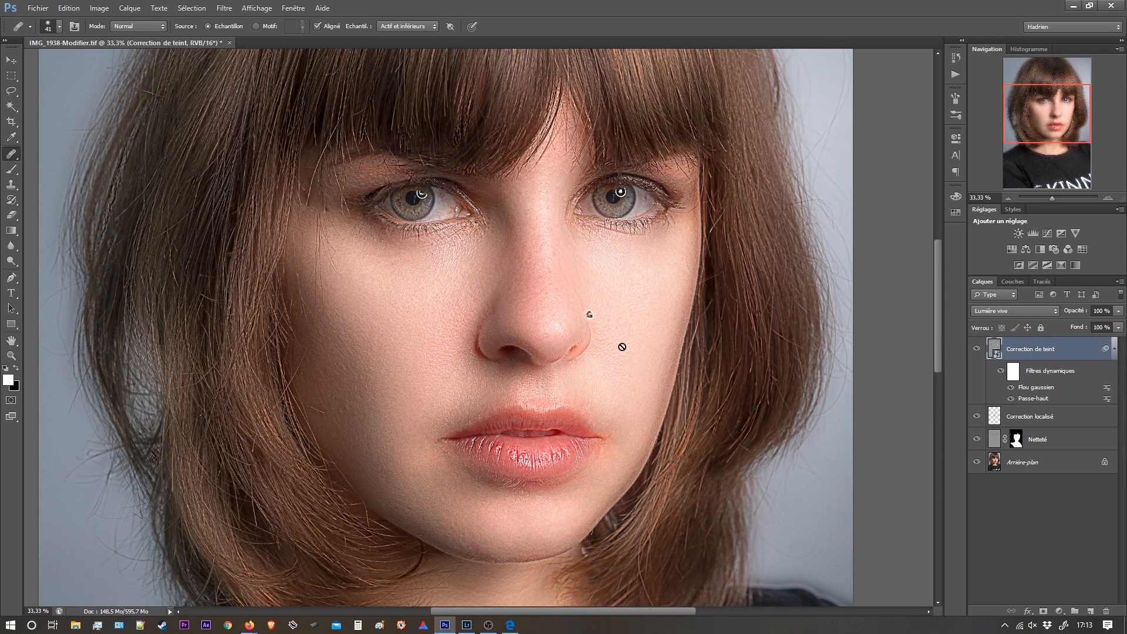
pyautogui.doubleClick(1068, 351)
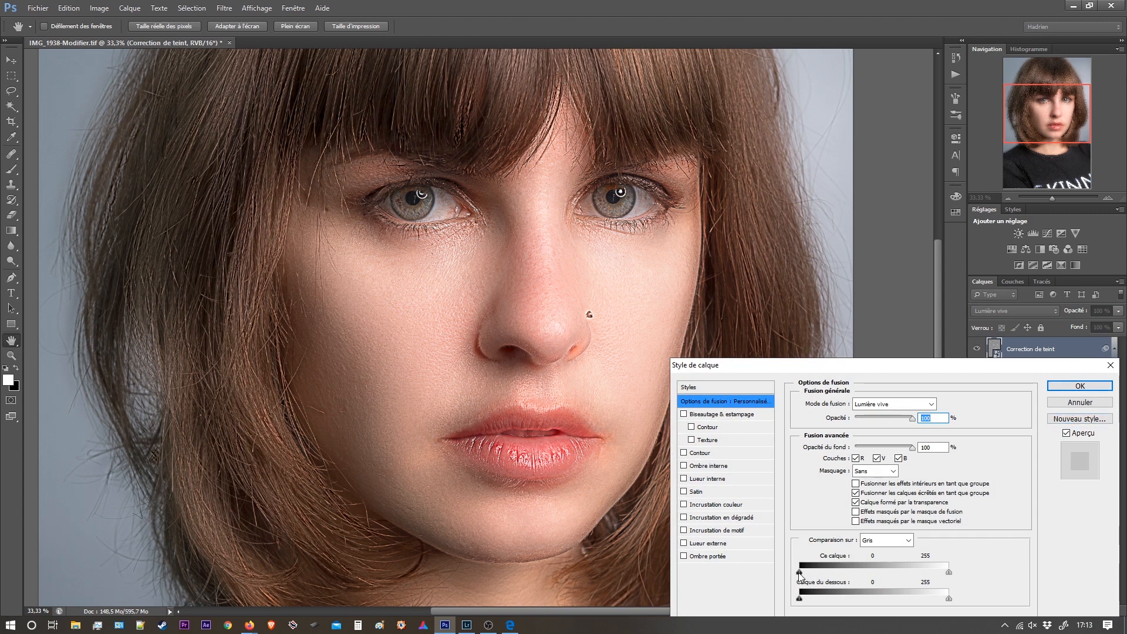
pyautogui.moveTo(801, 574); pyautogui.dragTo(816, 576)
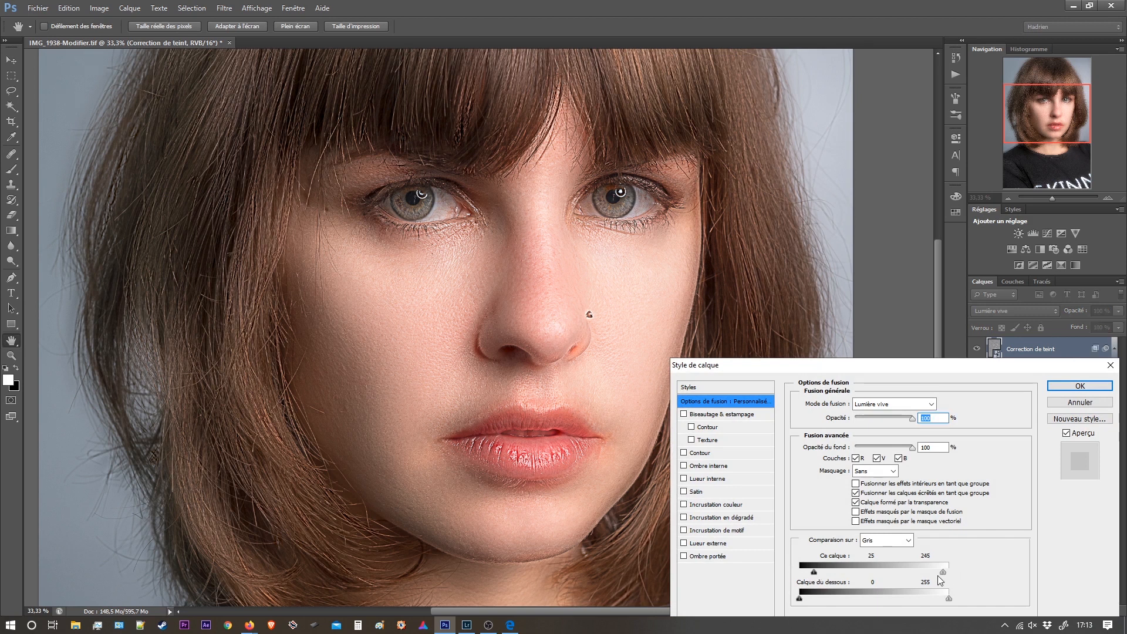
pyautogui.moveTo(932, 573); pyautogui.dragTo(928, 575)
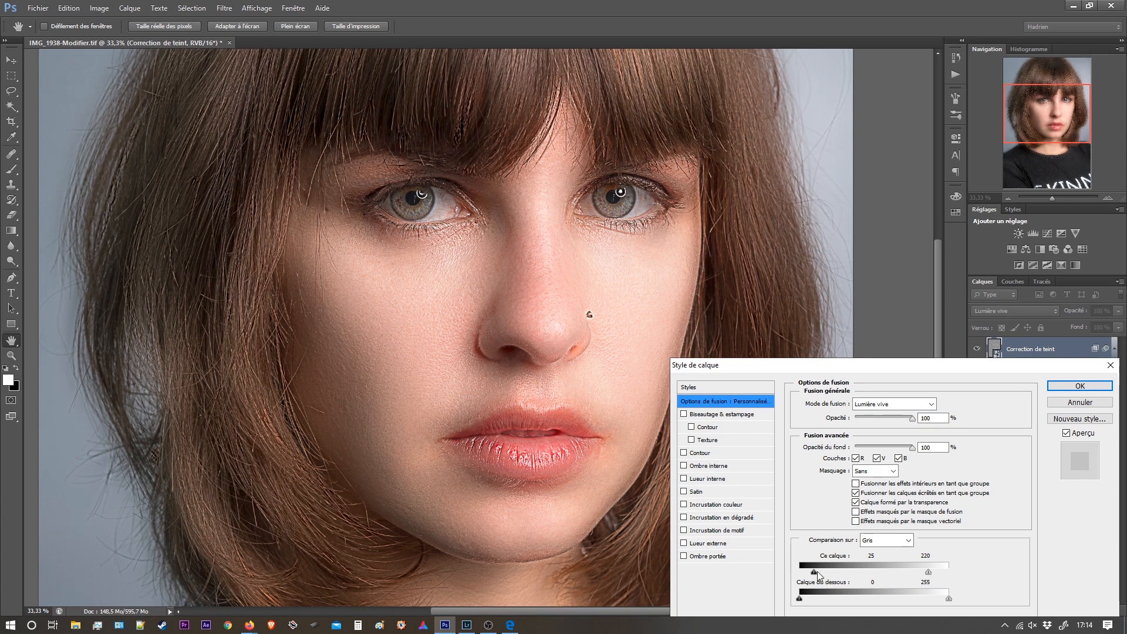
# Split the Ce calque blending sliders to 25 / 169 for shadows and 106 / 220 for highlights, and apply the layer style
pyautogui.press('alt')
pyautogui.moveTo(815, 572); pyautogui.dragTo(901, 572)
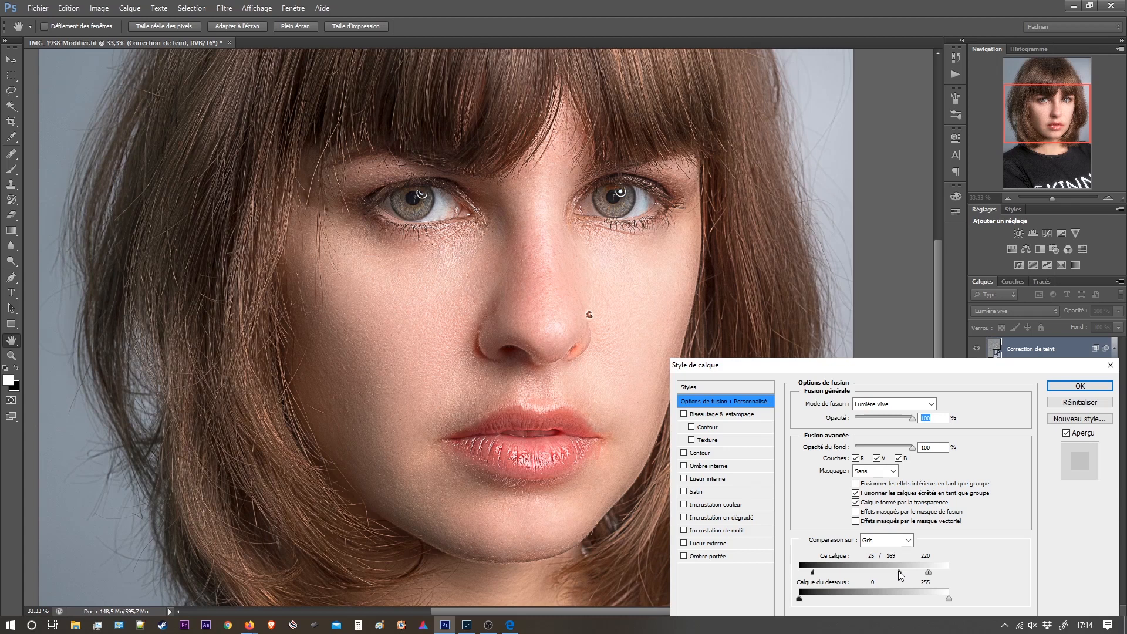
pyautogui.press('alt')
pyautogui.moveTo(886, 578); pyautogui.dragTo(865, 577)
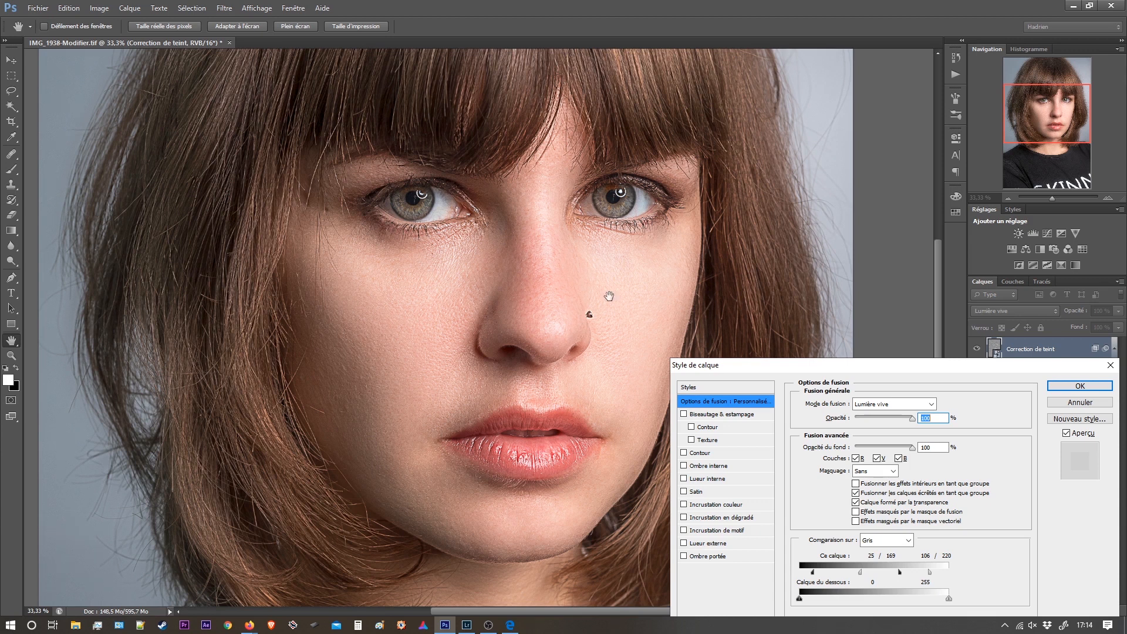
pyautogui.press('Return')
pyautogui.press('j')
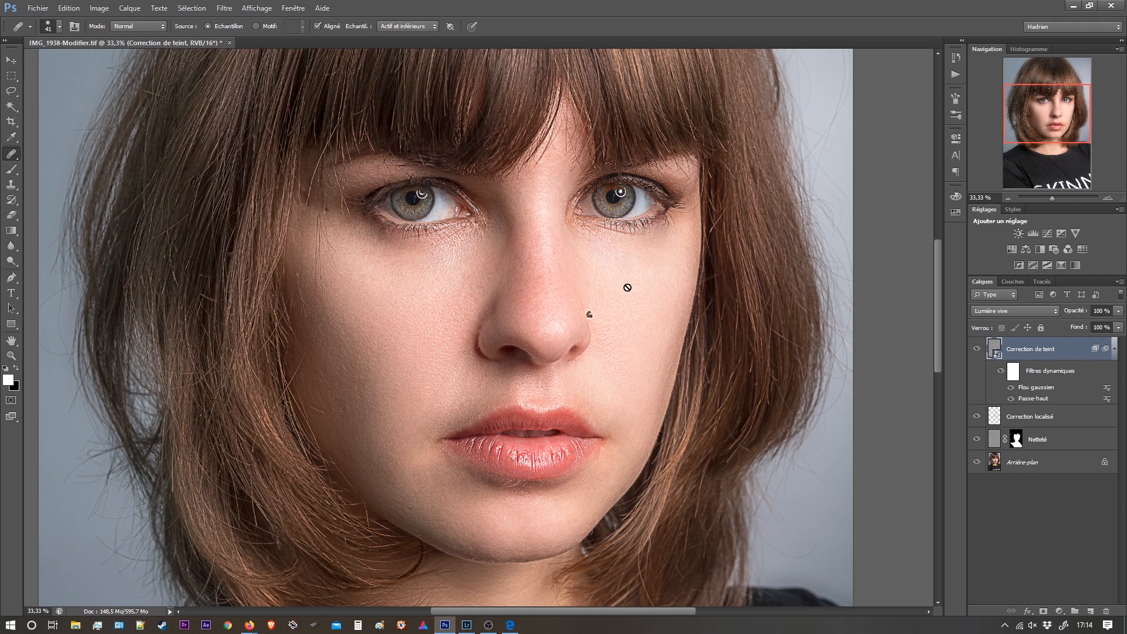
# Add a black layer mask to Correction de teint and set up the Brush tool at 30% opacity
pyautogui.click(1044, 613)
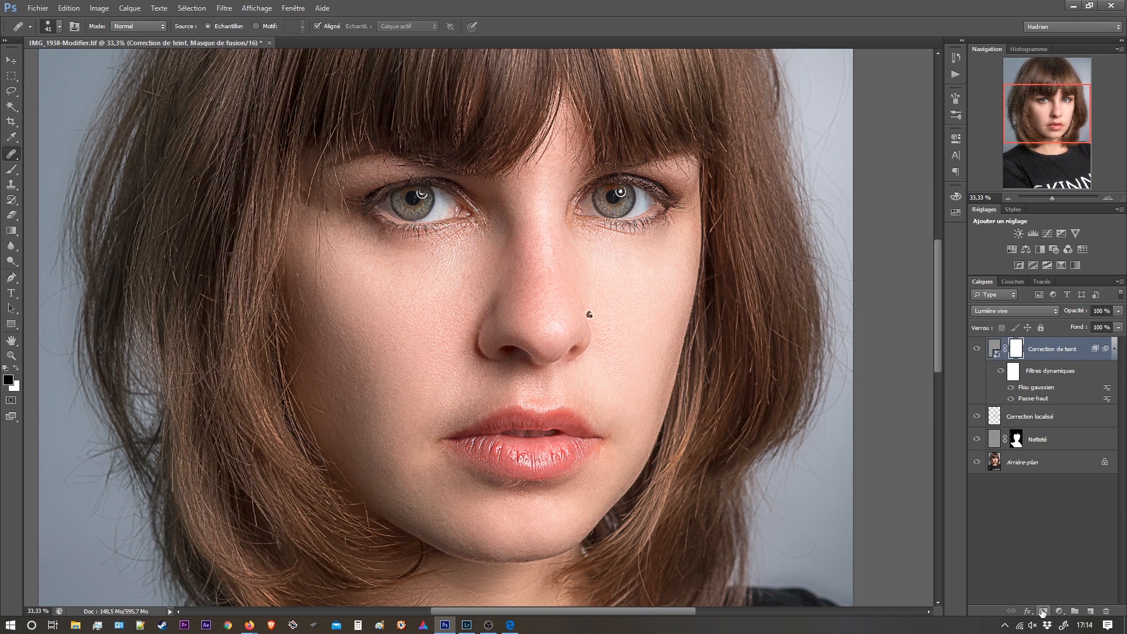
pyautogui.hotkey('ctrl', 'i')
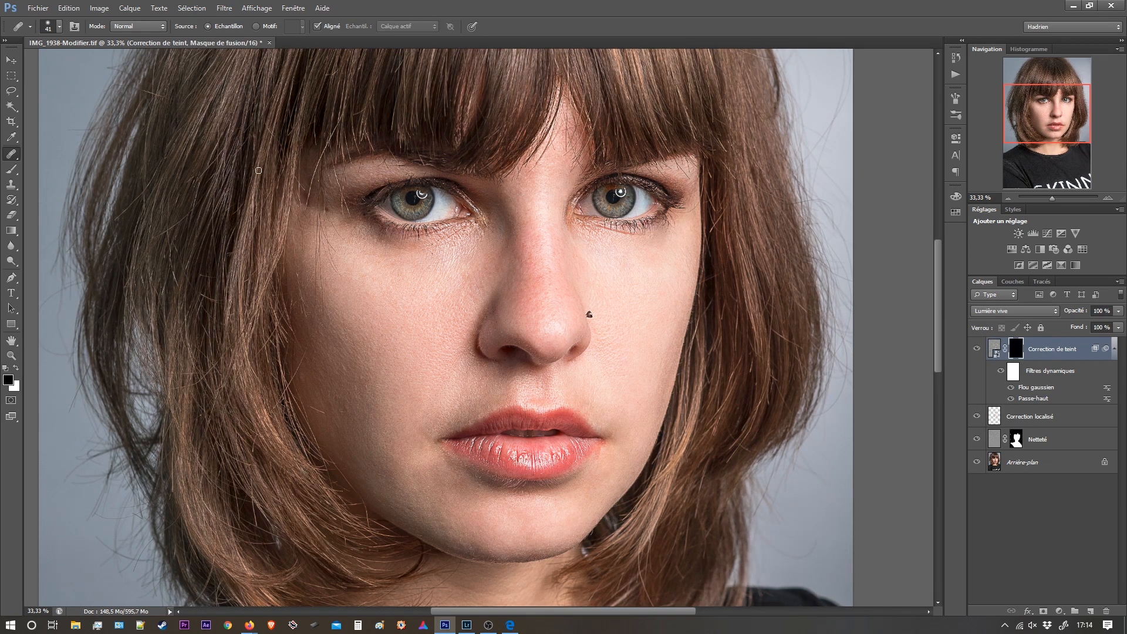
pyautogui.click(10, 169)
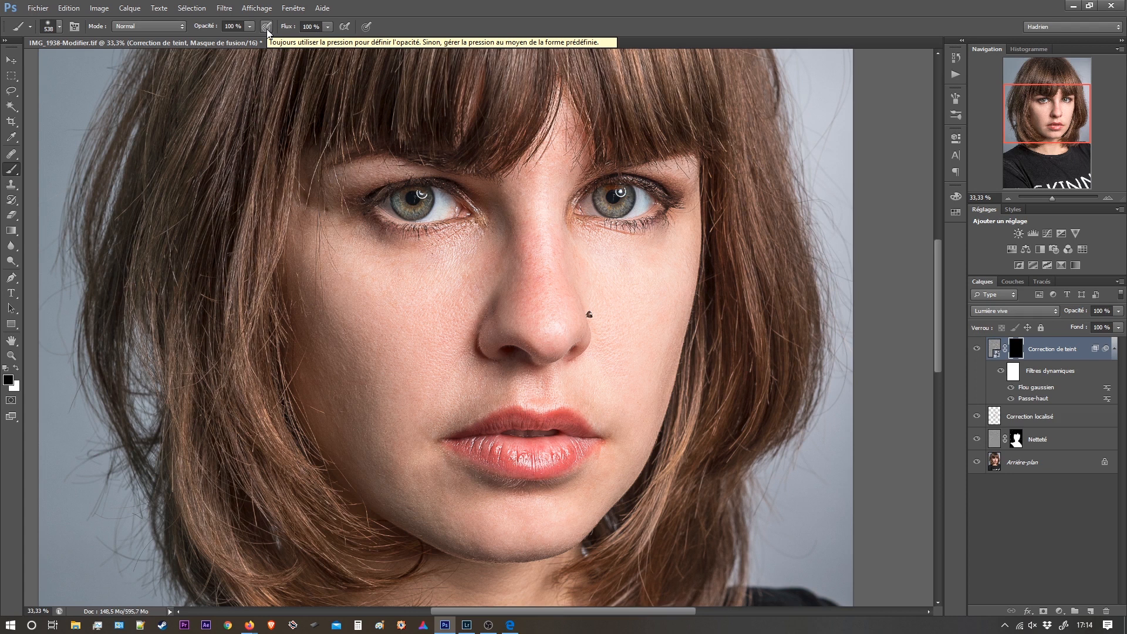
pyautogui.moveTo(202, 28)
pyautogui.mouseDown()
pyautogui.moveTo(152, 40)
pyautogui.moveTo(162, 37)
pyautogui.mouseUp()
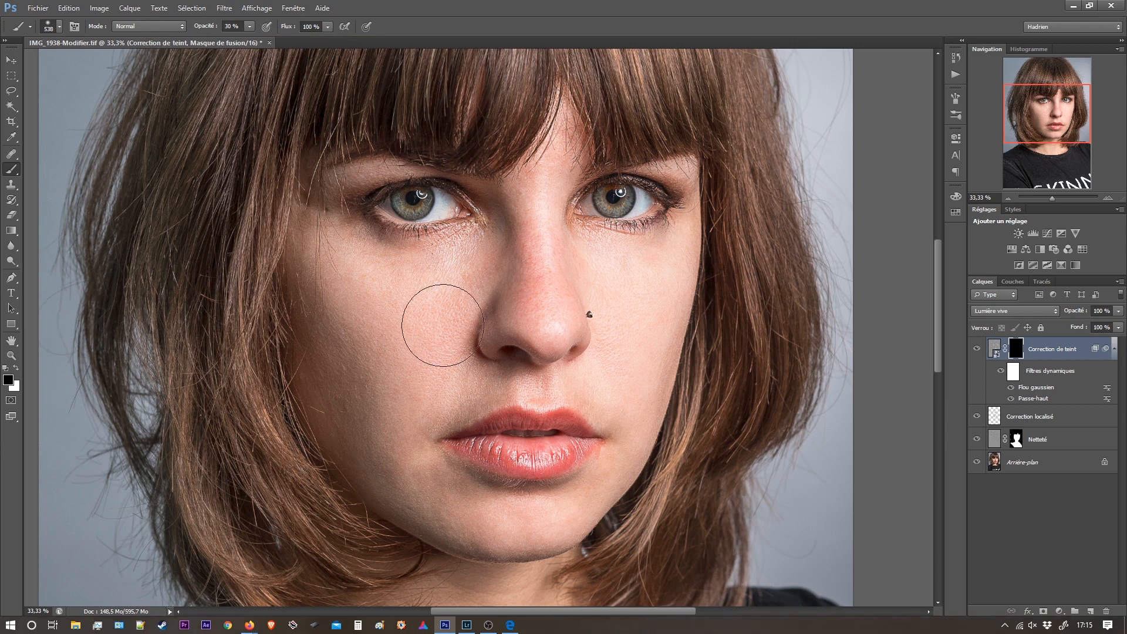
# Paint white on the Correction de teint mask over the cheek, jaw, chin and nose to reveal the skin smoothing
pyautogui.moveTo(405, 312); pyautogui.dragTo(385, 318)
pyautogui.press('x')
pyautogui.moveTo(370, 288)
pyautogui.mouseDown()
pyautogui.moveTo(451, 273)
pyautogui.moveTo(421, 274)
pyautogui.mouseUp()
pyautogui.moveTo(366, 256)
pyautogui.mouseDown()
pyautogui.moveTo(488, 247)
pyautogui.moveTo(385, 393)
pyautogui.moveTo(382, 458)
pyautogui.mouseUp()
pyautogui.moveTo(311, 340)
pyautogui.mouseDown()
pyautogui.moveTo(376, 484)
pyautogui.moveTo(300, 316)
pyautogui.moveTo(298, 260)
pyautogui.moveTo(363, 441)
pyautogui.moveTo(322, 413)
pyautogui.moveTo(297, 219)
pyautogui.moveTo(364, 462)
pyautogui.moveTo(301, 274)
pyautogui.moveTo(370, 461)
pyautogui.moveTo(336, 409)
pyautogui.moveTo(418, 517)
pyautogui.moveTo(461, 515)
pyautogui.mouseUp()
pyautogui.moveTo(442, 459)
pyautogui.mouseDown()
pyautogui.moveTo(542, 273)
pyautogui.moveTo(476, 321)
pyautogui.moveTo(517, 214)
pyautogui.moveTo(484, 294)
pyautogui.moveTo(504, 213)
pyautogui.moveTo(563, 223)
pyautogui.moveTo(569, 209)
pyautogui.moveTo(591, 304)
pyautogui.moveTo(594, 283)
pyautogui.moveTo(620, 318)
pyautogui.moveTo(670, 303)
pyautogui.moveTo(648, 401)
pyautogui.moveTo(677, 269)
pyautogui.moveTo(616, 326)
pyautogui.moveTo(618, 394)
pyautogui.moveTo(634, 379)
pyautogui.moveTo(634, 434)
pyautogui.moveTo(597, 496)
pyautogui.moveTo(564, 519)
pyautogui.moveTo(397, 478)
pyautogui.moveTo(495, 534)
pyautogui.moveTo(424, 470)
pyautogui.moveTo(510, 524)
pyautogui.moveTo(428, 499)
pyautogui.moveTo(475, 508)
pyautogui.moveTo(328, 350)
pyautogui.moveTo(478, 519)
pyautogui.moveTo(460, 481)
pyautogui.moveTo(551, 491)
pyautogui.moveTo(604, 481)
pyautogui.moveTo(606, 469)
pyautogui.moveTo(528, 393)
pyautogui.moveTo(434, 403)
pyautogui.moveTo(572, 390)
pyautogui.moveTo(620, 415)
pyautogui.moveTo(670, 393)
pyautogui.moveTo(643, 422)
pyautogui.moveTo(669, 282)
pyautogui.moveTo(510, 342)
pyautogui.moveTo(555, 315)
pyautogui.moveTo(532, 192)
pyautogui.moveTo(489, 295)
pyautogui.moveTo(520, 210)
pyautogui.moveTo(467, 317)
pyautogui.moveTo(517, 293)
pyautogui.moveTo(545, 348)
pyautogui.moveTo(557, 291)
pyautogui.moveTo(548, 245)
pyautogui.moveTo(571, 311)
pyautogui.mouseUp()
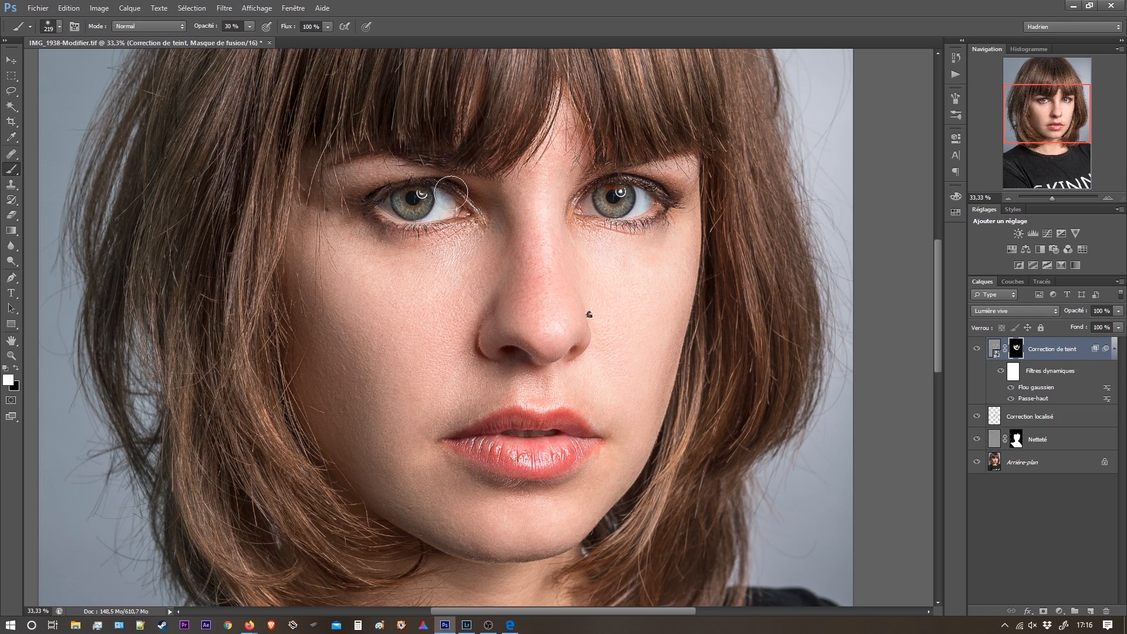
# Paint white on the Correction de teint mask beside the darker-side eye, below the mouth corner and along the nose
pyautogui.moveTo(372, 178)
pyautogui.mouseDown()
pyautogui.moveTo(316, 202)
pyautogui.moveTo(396, 253)
pyautogui.moveTo(390, 244)
pyautogui.mouseUp()
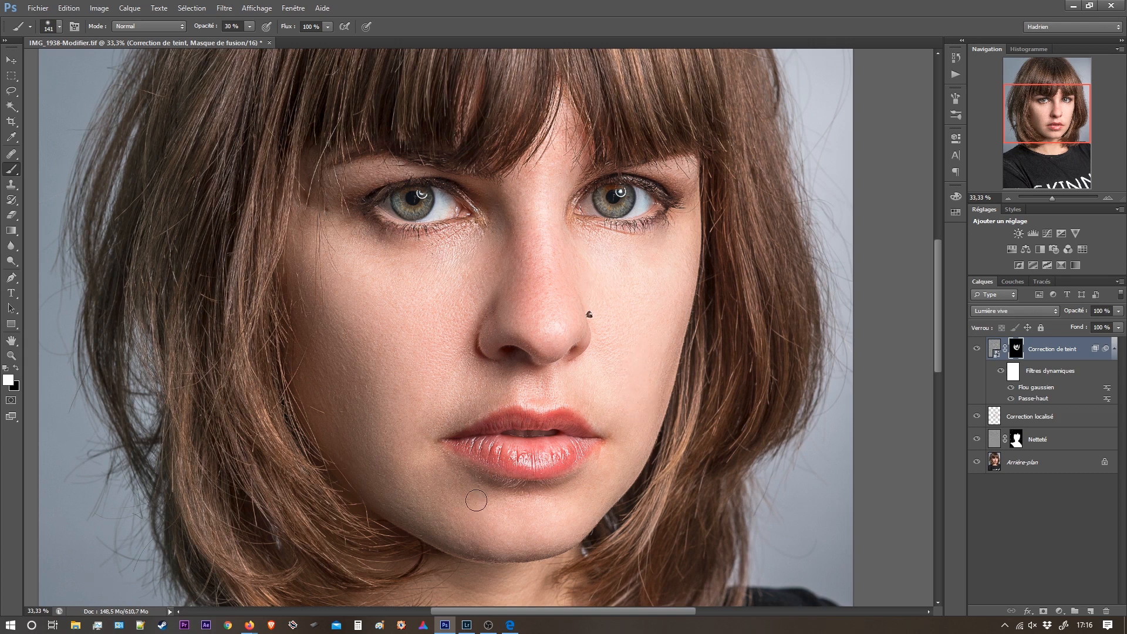
pyautogui.moveTo(392, 486); pyautogui.dragTo(409, 487)
pyautogui.moveTo(532, 261); pyautogui.dragTo(505, 264)
# Compare the skin with and without the Correction de teint layer
pyautogui.click(977, 350)
pyautogui.click(977, 350)
pyautogui.click(977, 350)
pyautogui.click(977, 349)
# Stamp all visible layers into a new layer at the top and set its blend mode to Lumière tamisée
pyautogui.hotkey('ctrl', 'alt', 'shift', 'e')
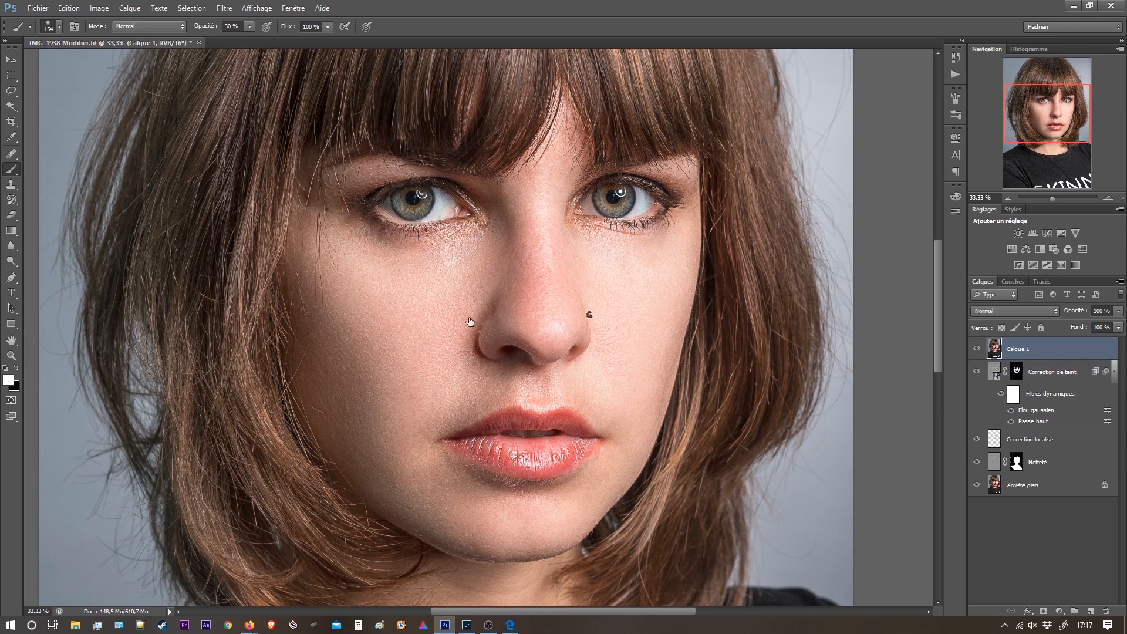
pyautogui.click(1010, 310)
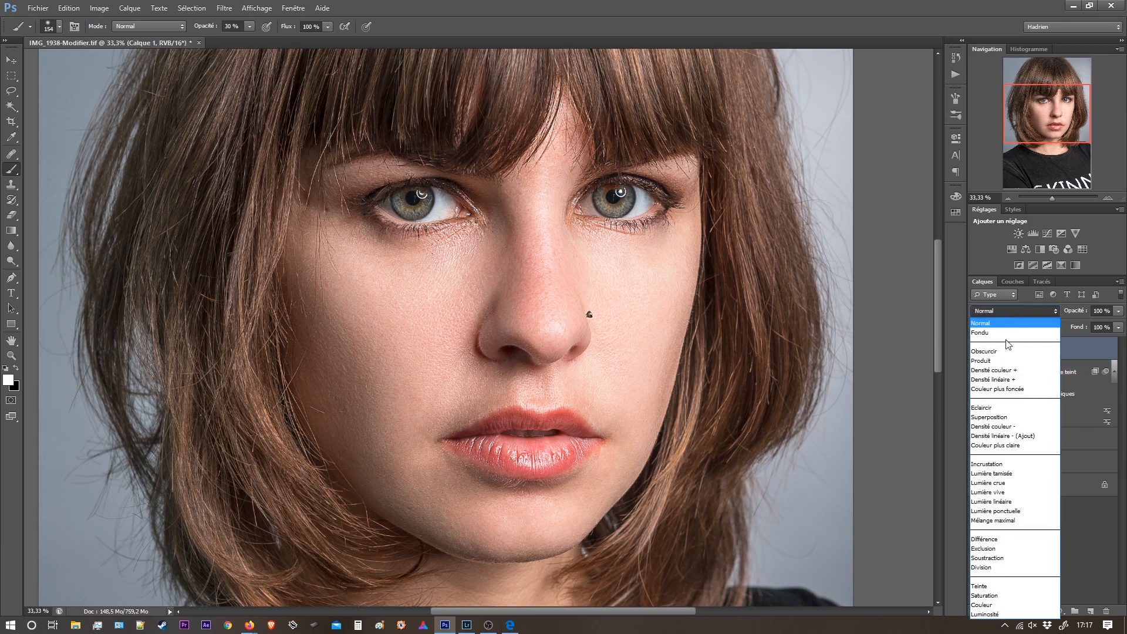
pyautogui.click(1019, 476)
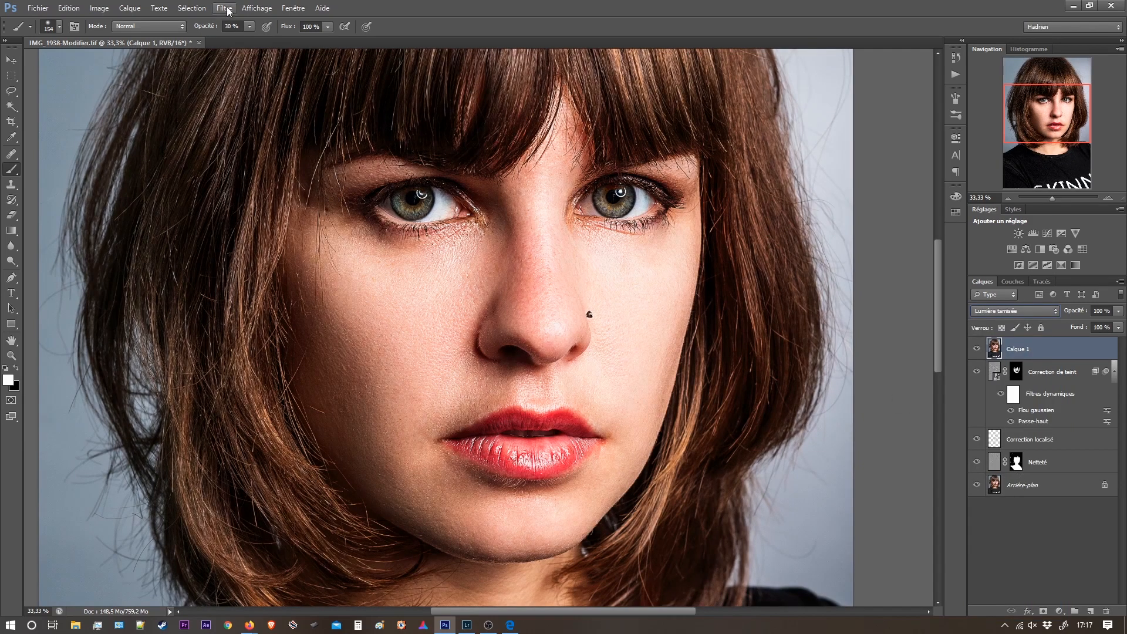
# Apply a Passe-haut filter with a 5-pixel radius to the merged layer and clip it to Correction de teint
pyautogui.click(224, 8)
pyautogui.moveTo(359, 218)
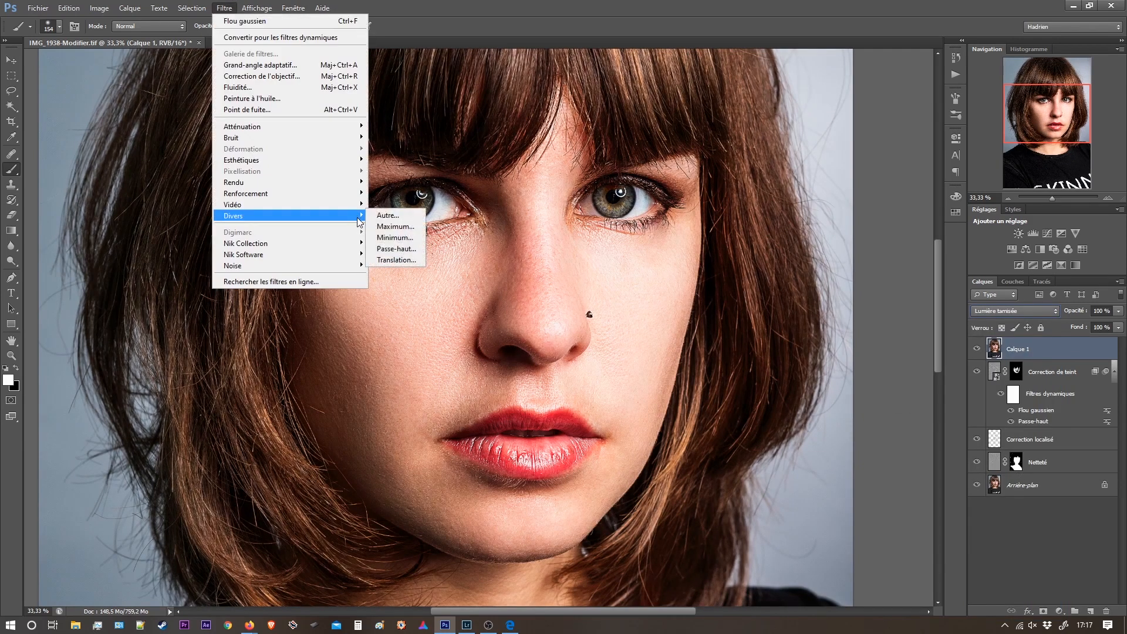
pyautogui.click(388, 248)
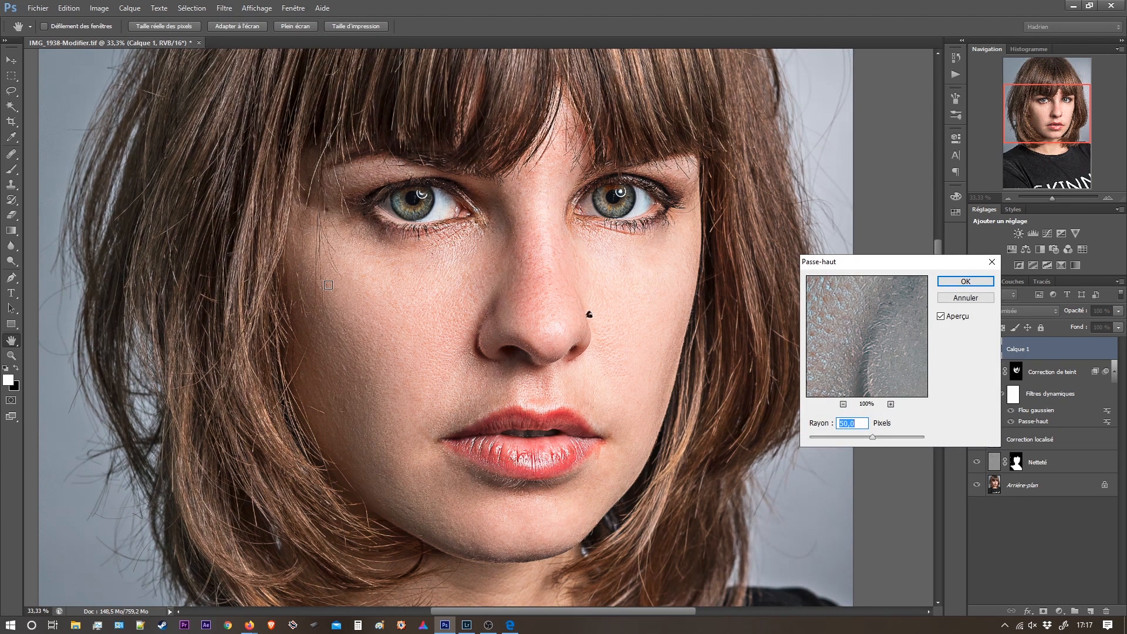
pyautogui.write('5')
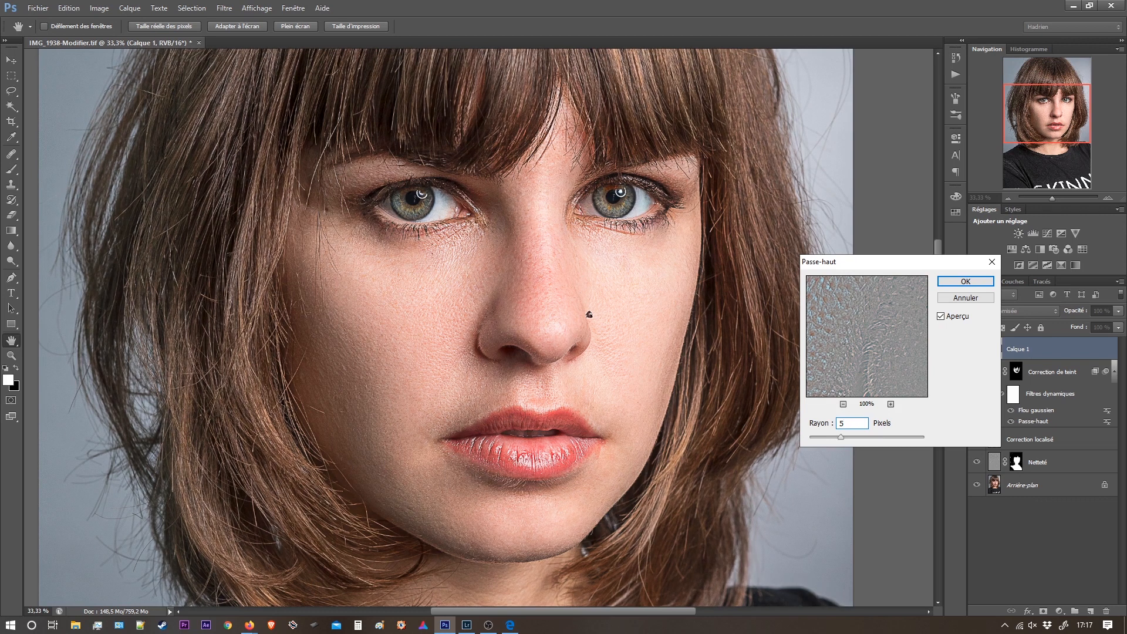
pyautogui.click(965, 282)
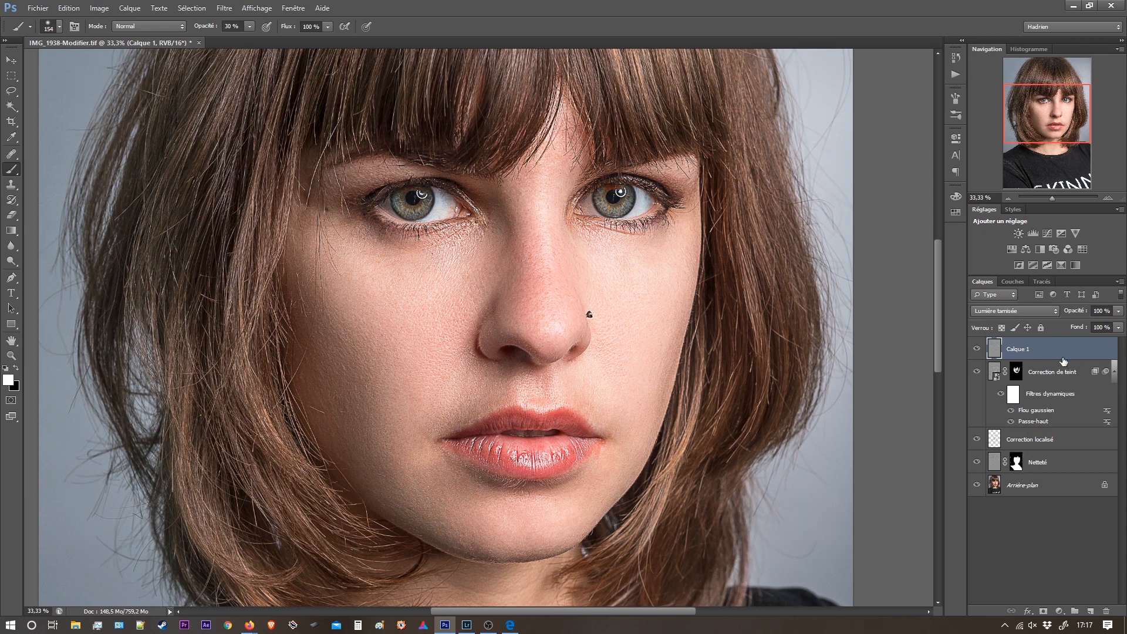
pyautogui.rightClick(1055, 352)
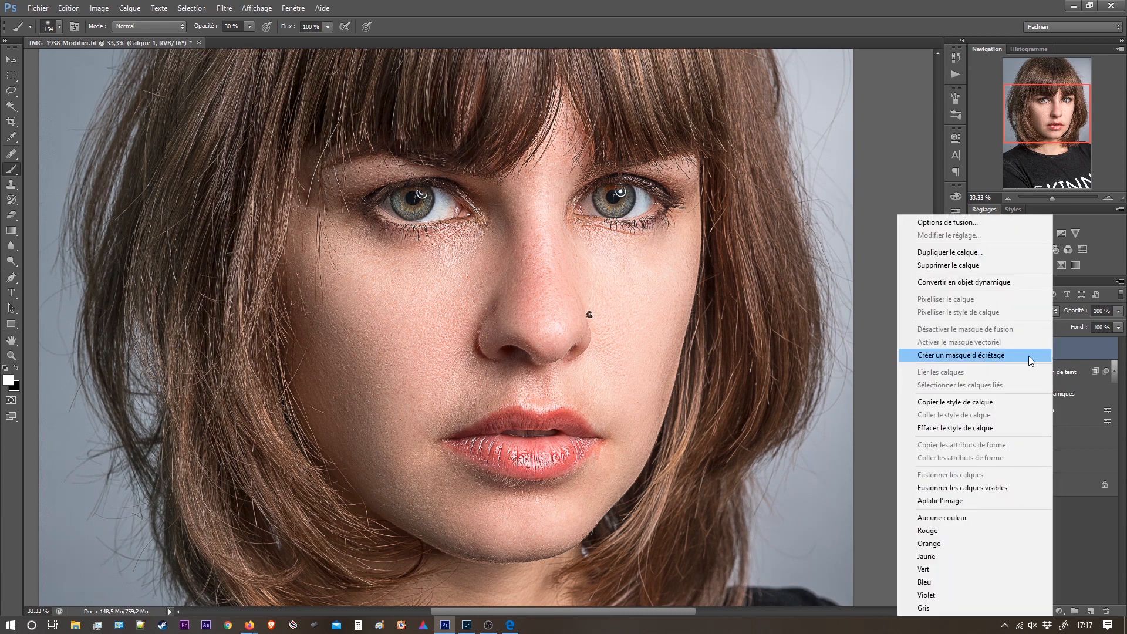
pyautogui.click(1029, 355)
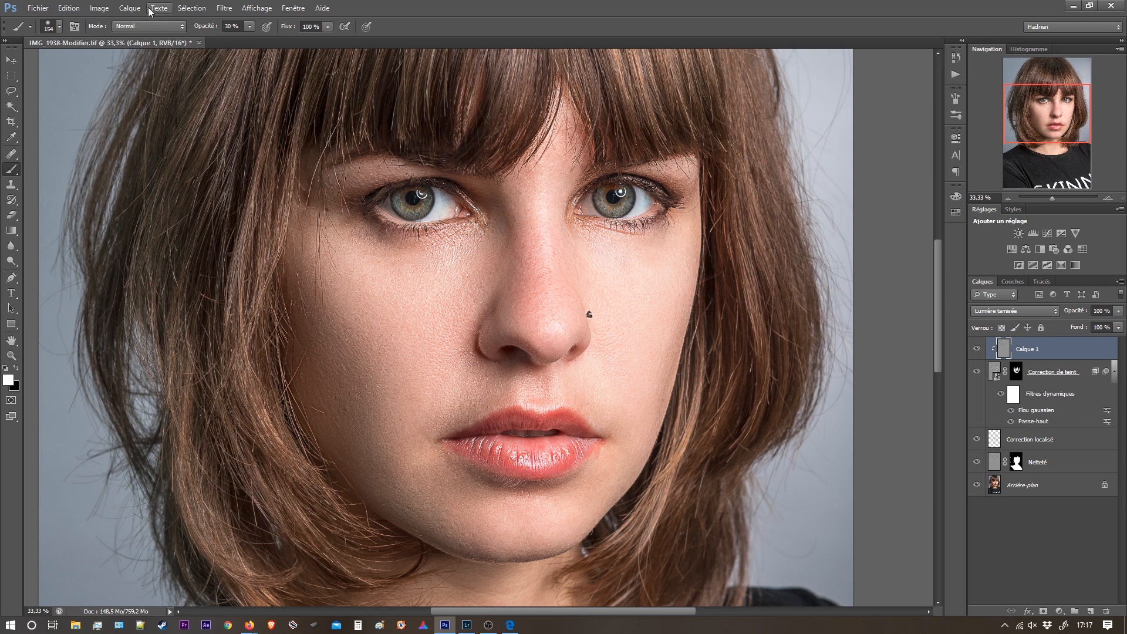
# Create a layer named Dodge'n'Burn in Incrustation mode, filled with the neutral 50% gray
pyautogui.click(129, 7)
pyautogui.moveTo(273, 23)
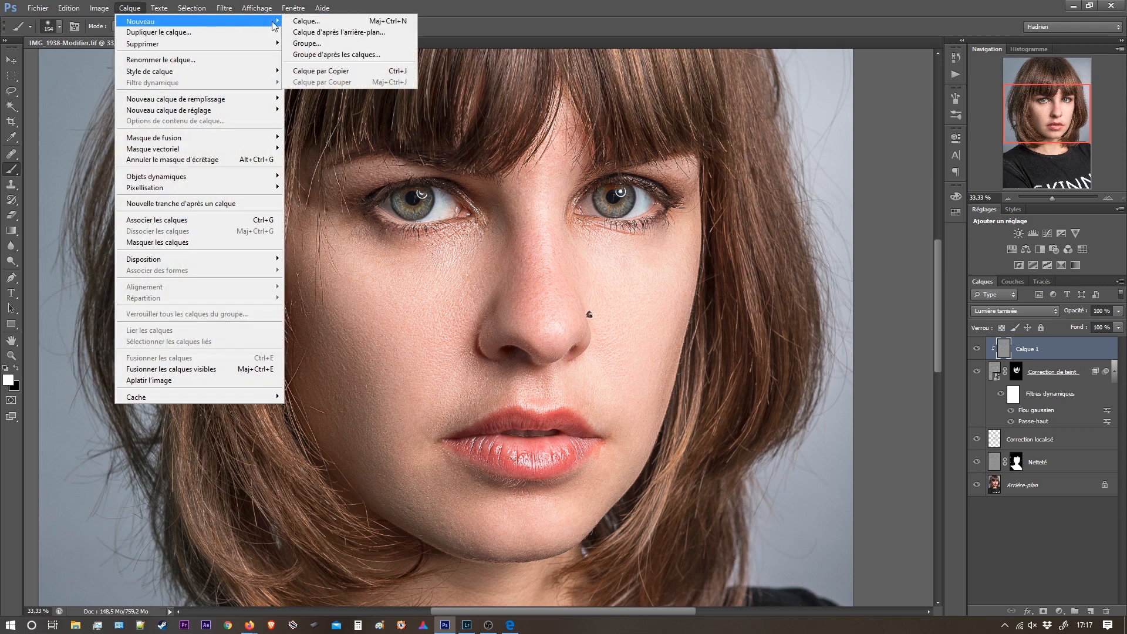
pyautogui.click(308, 22)
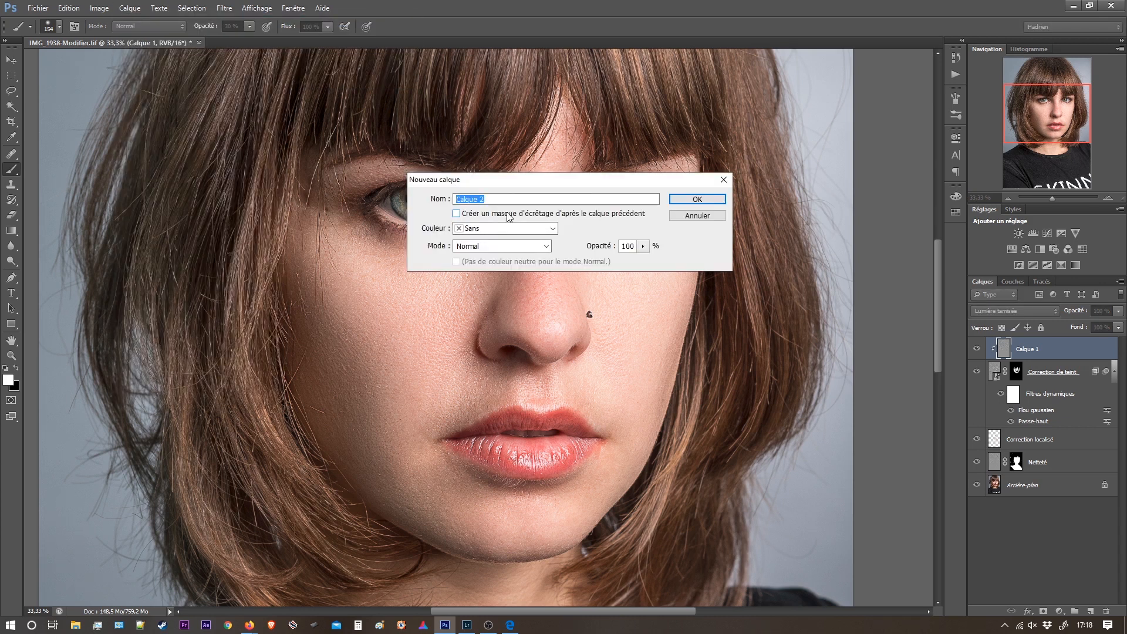
pyautogui.write("Dodge'n'Burn")
pyautogui.click(546, 246)
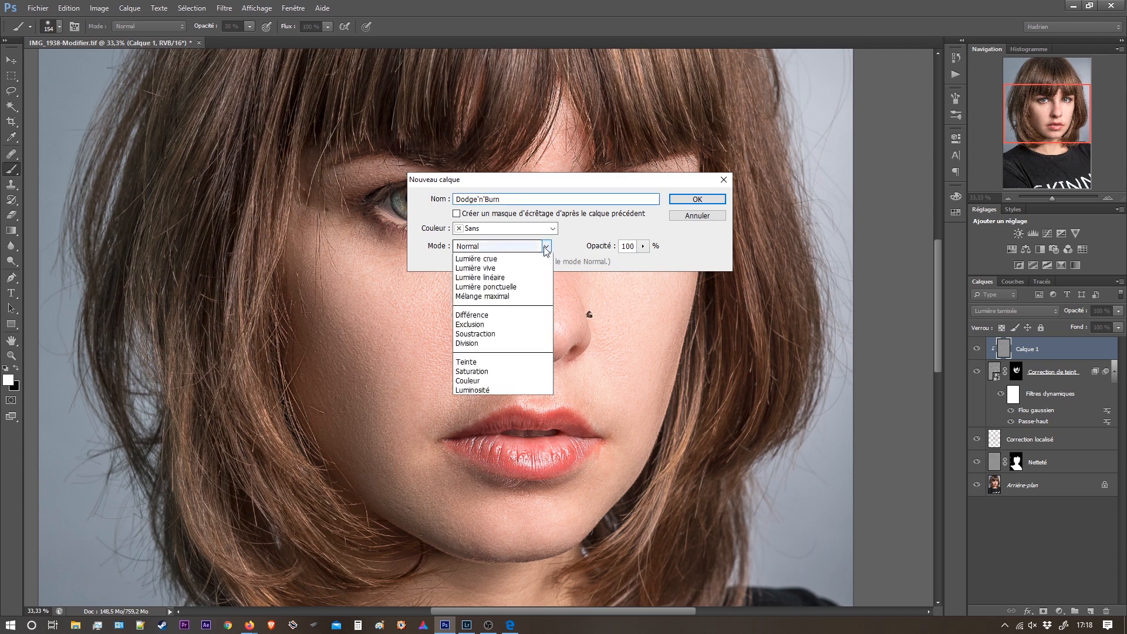
pyautogui.click(520, 399)
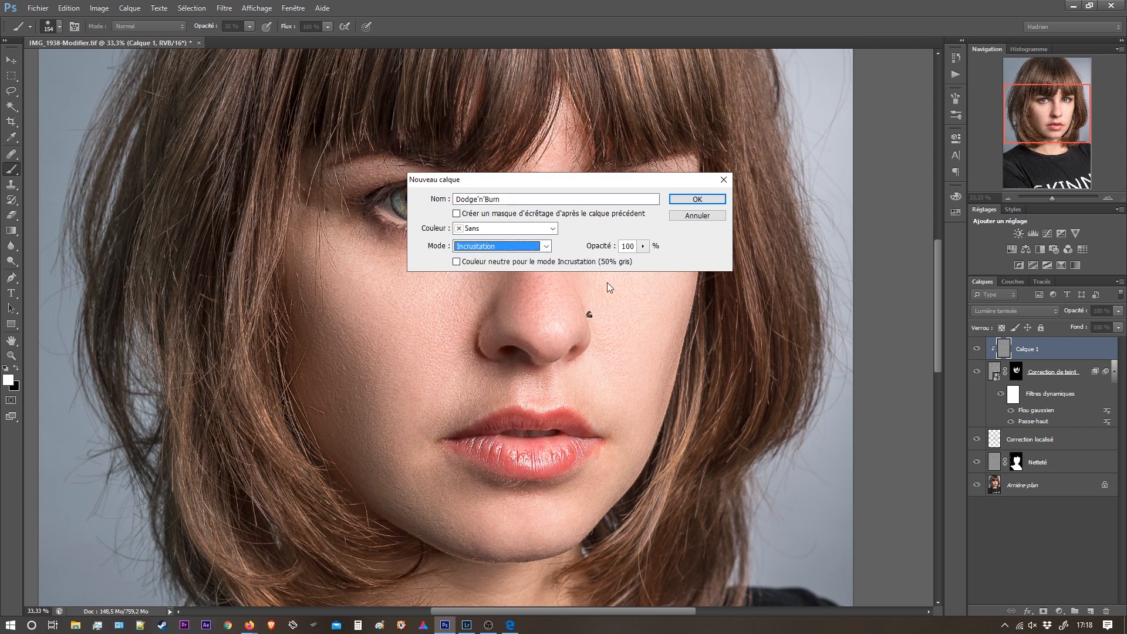
pyautogui.click(456, 264)
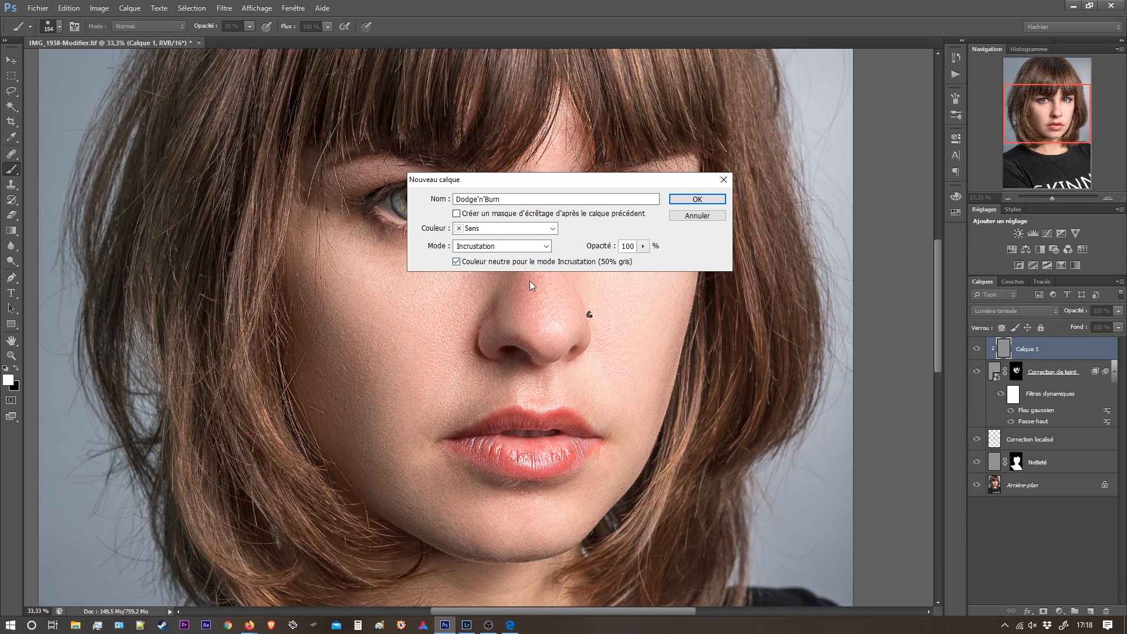
pyautogui.click(697, 202)
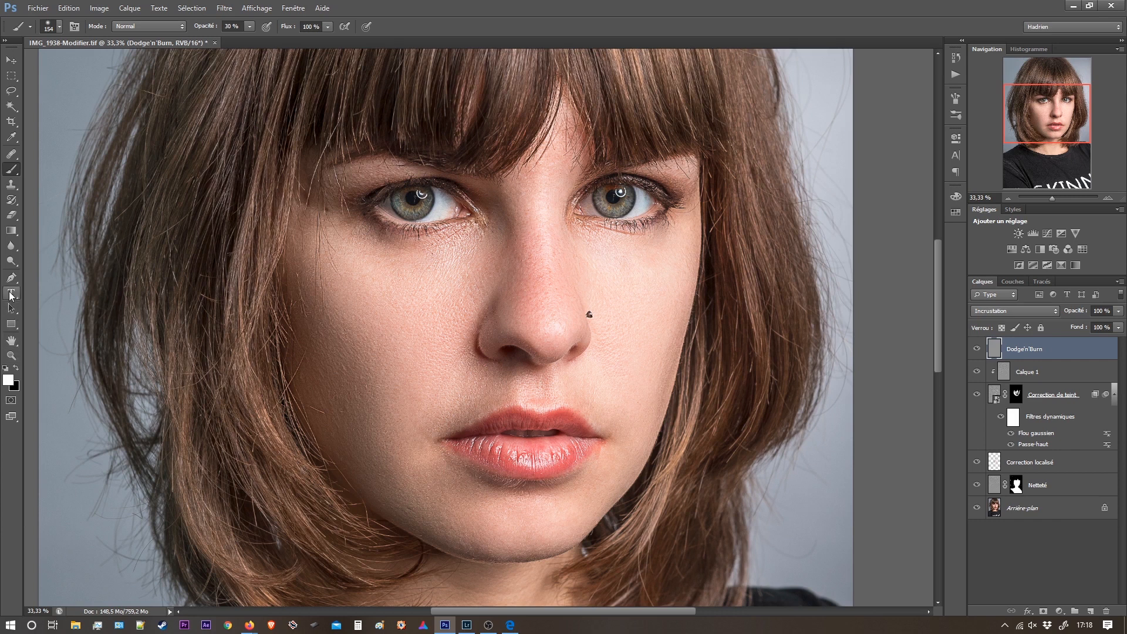
# Lighten the cheek below the darker-side eye with the Densité - tool, using Tons moyens at 9% exposure
pyautogui.click(10, 262)
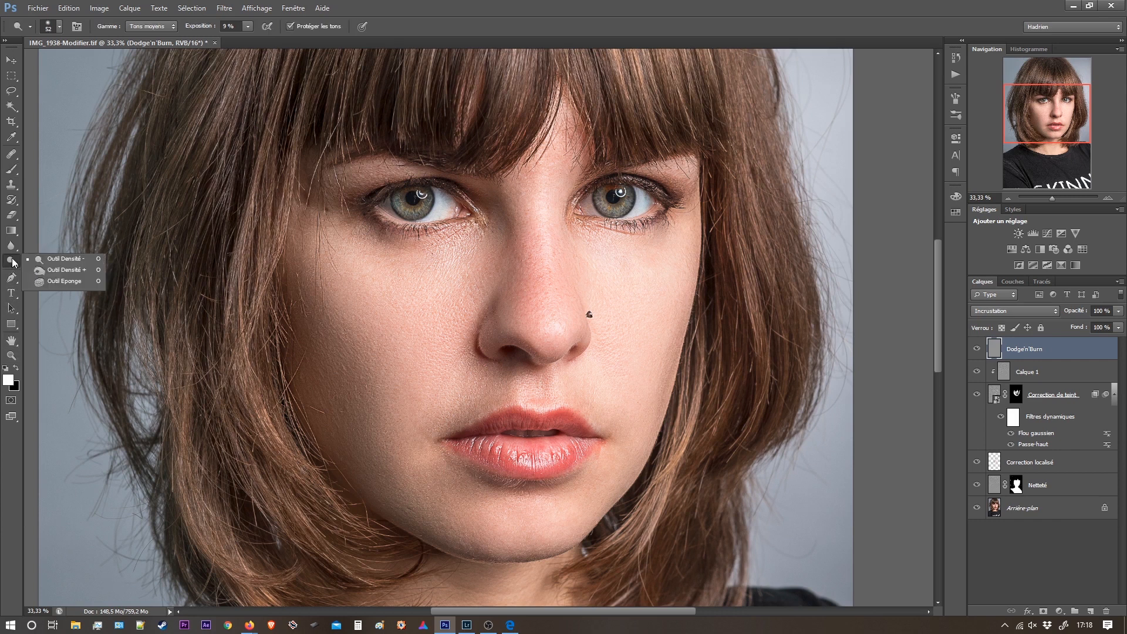
pyautogui.click(66, 264)
pyautogui.rightClick(424, 357)
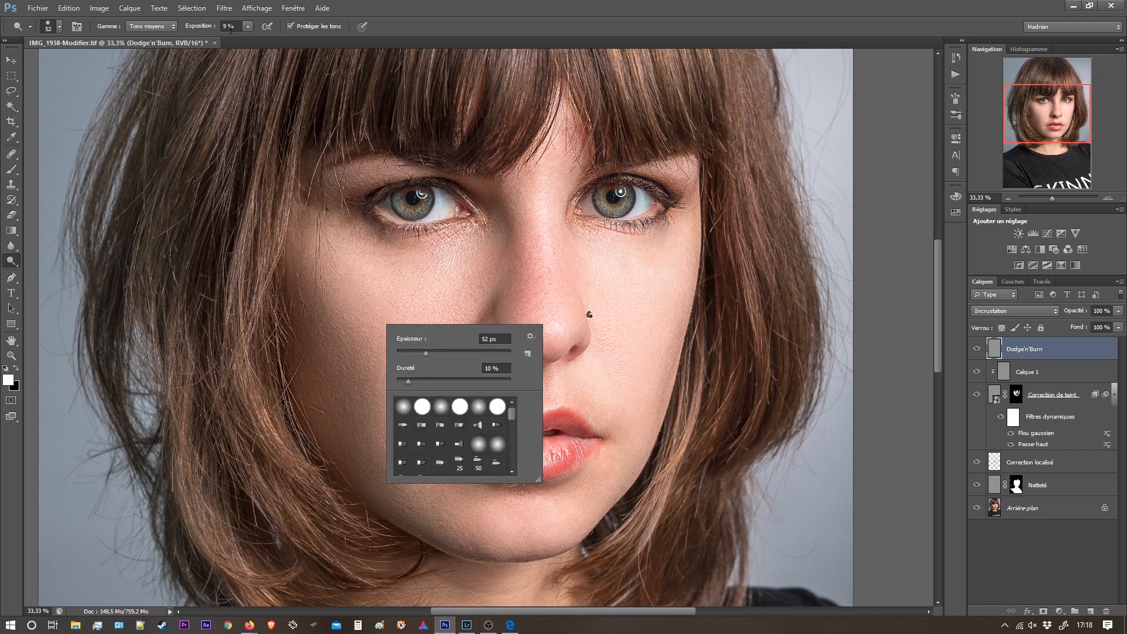
pyautogui.click(437, 53)
pyautogui.moveTo(363, 296); pyautogui.dragTo(388, 302)
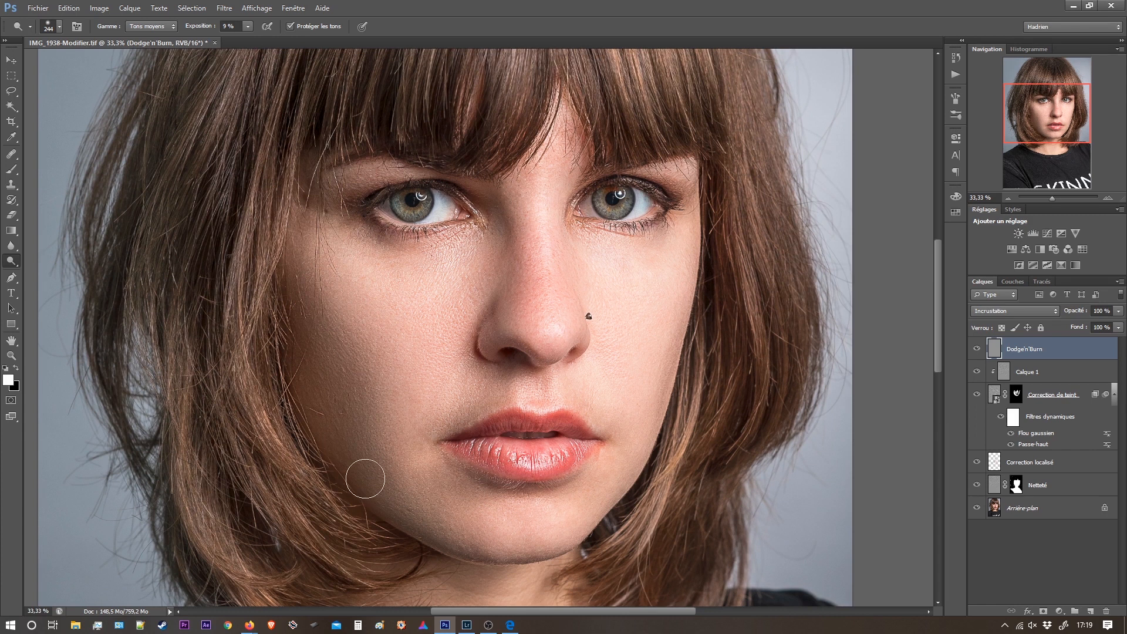
# Darken the outer cheek and jaw beside the hair on the shaded side with the Densité + tool
pyautogui.rightClick(12, 265)
pyautogui.click(61, 272)
pyautogui.moveTo(304, 367); pyautogui.dragTo(318, 367)
pyautogui.moveTo(353, 469); pyautogui.dragTo(332, 468)
# Dodge the highlights under the eye and on the cheek, nose bridge, forehead and lips at 9% exposure
pyautogui.moveTo(409, 275)
pyautogui.mouseDown()
pyautogui.moveTo(396, 276)
pyautogui.moveTo(448, 268)
pyautogui.moveTo(428, 264)
pyautogui.mouseUp()
pyautogui.moveTo(376, 298); pyautogui.dragTo(402, 303)
pyautogui.moveTo(647, 300)
pyautogui.mouseDown()
pyautogui.moveTo(582, 314)
pyautogui.moveTo(575, 285)
pyautogui.moveTo(550, 278)
pyautogui.moveTo(598, 280)
pyautogui.moveTo(544, 269)
pyautogui.mouseUp()
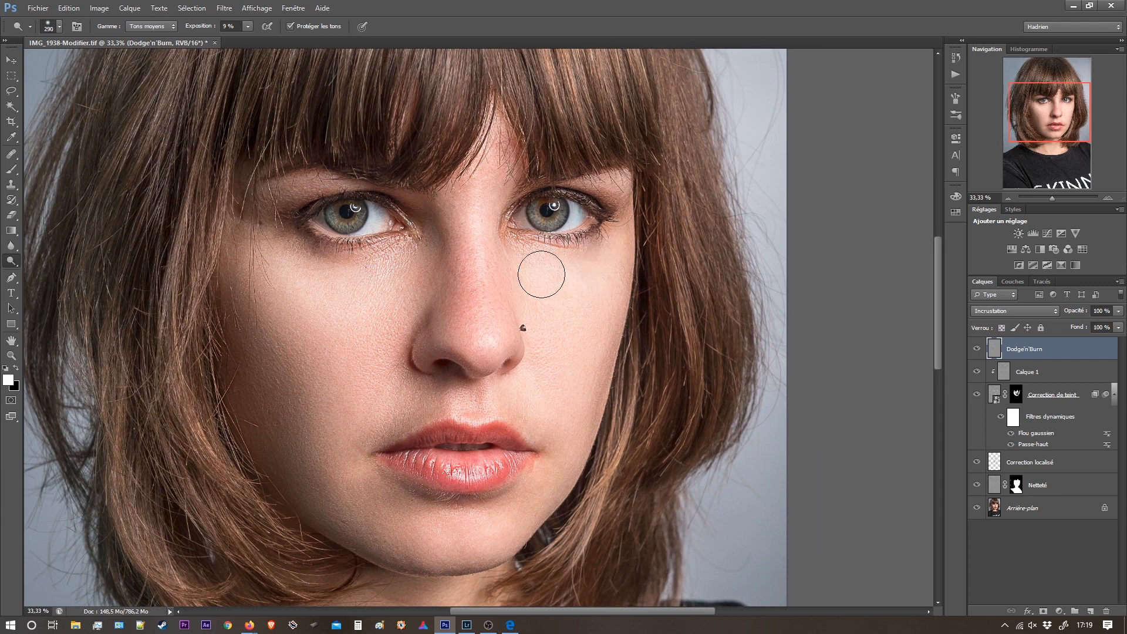
pyautogui.moveTo(473, 279); pyautogui.dragTo(459, 280)
pyautogui.moveTo(472, 235)
pyautogui.mouseDown()
pyautogui.moveTo(488, 366)
pyautogui.moveTo(489, 144)
pyautogui.mouseUp()
pyautogui.moveTo(424, 458); pyautogui.dragTo(430, 461)
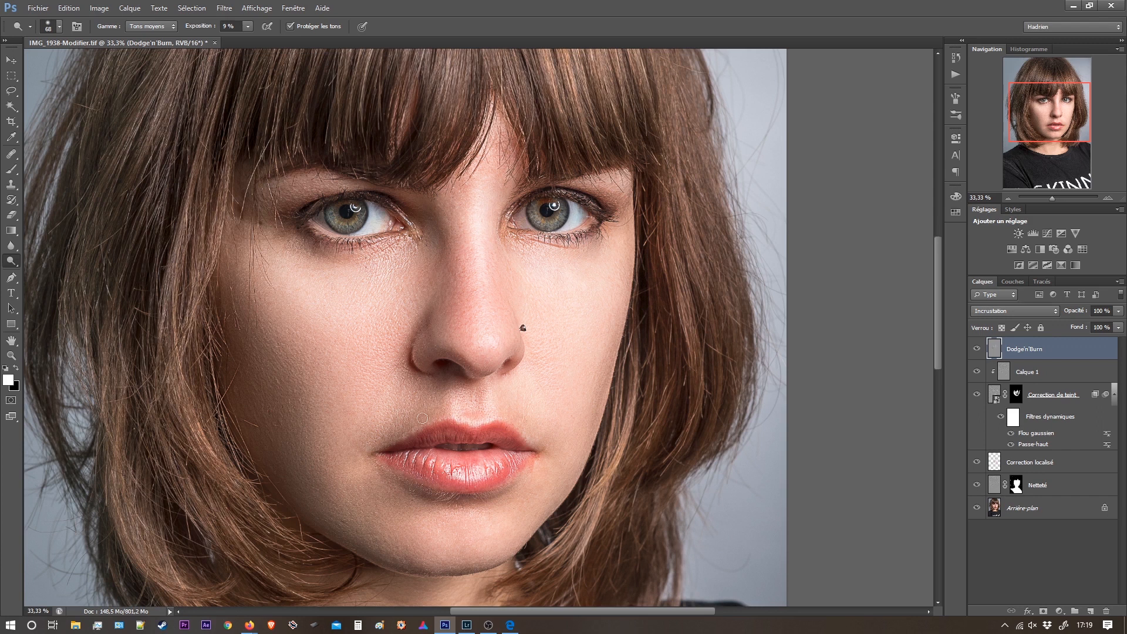
# Continue the dodge and burn contouring along the jaw, chin, nose and cheeks, resizing the brush for each area
pyautogui.scroll(-3, 438, 484)
pyautogui.moveTo(310, 453); pyautogui.dragTo(321, 454)
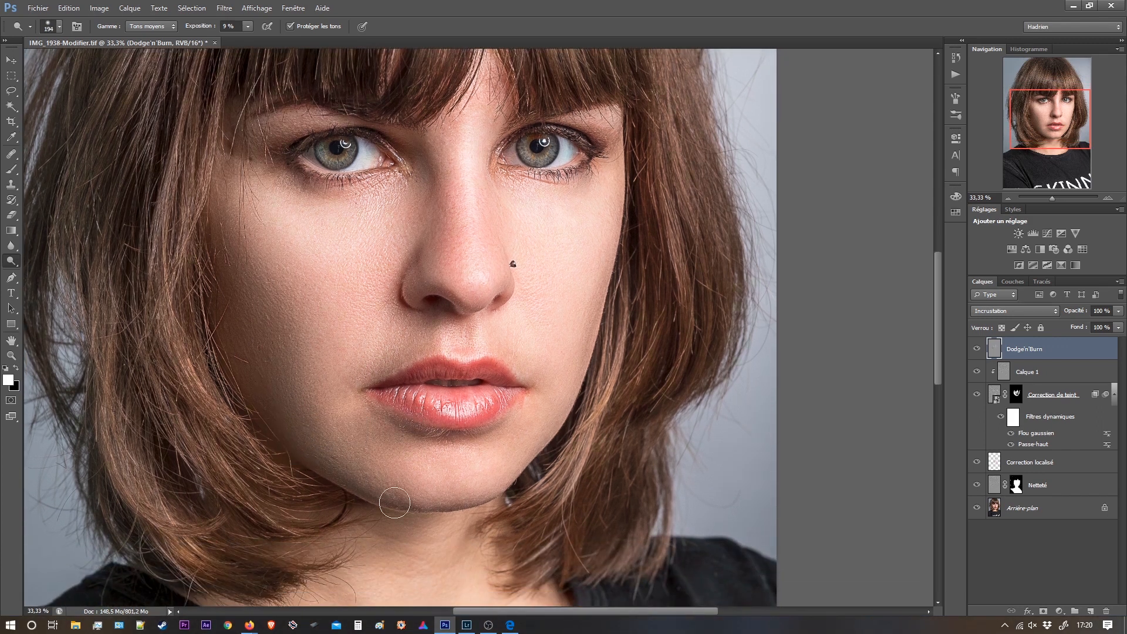
pyautogui.moveTo(410, 273)
pyautogui.mouseDown()
pyautogui.moveTo(433, 314)
pyautogui.moveTo(425, 291)
pyautogui.mouseUp()
pyautogui.keyDown('alt'); pyautogui.rightClick(431, 290); pyautogui.keyUp('alt')
pyautogui.moveTo(510, 239); pyautogui.dragTo(494, 364)
pyautogui.moveTo(336, 328); pyautogui.dragTo(443, 350)
pyautogui.moveTo(694, 418); pyautogui.dragTo(484, 316)
pyautogui.moveTo(495, 395); pyautogui.dragTo(510, 395)
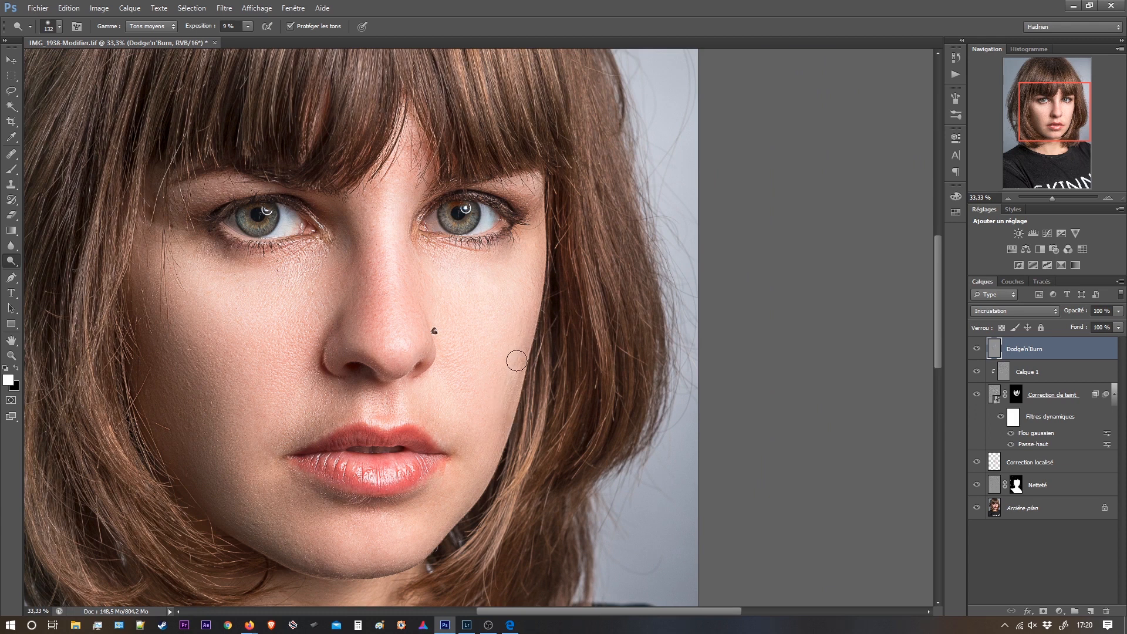
# Dodge and burn around the lower lash line of the shaded-side eye
pyautogui.moveTo(439, 380); pyautogui.dragTo(497, 164)
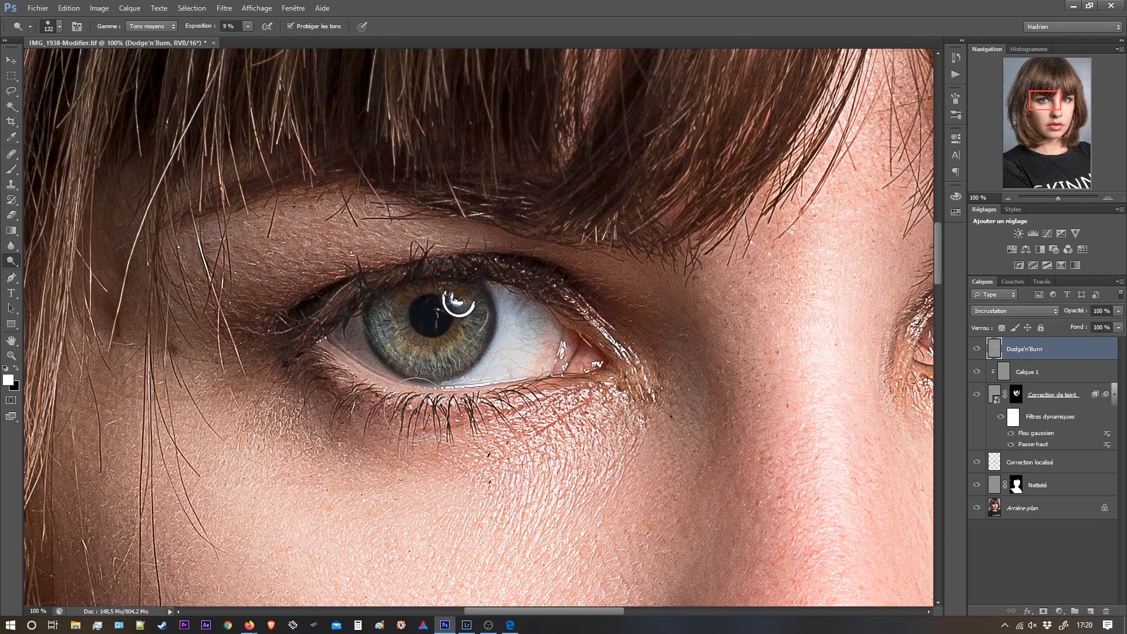
pyautogui.moveTo(349, 377); pyautogui.dragTo(347, 373)
pyautogui.keyDown('alt'); pyautogui.rightClick(517, 394); pyautogui.keyUp('alt')
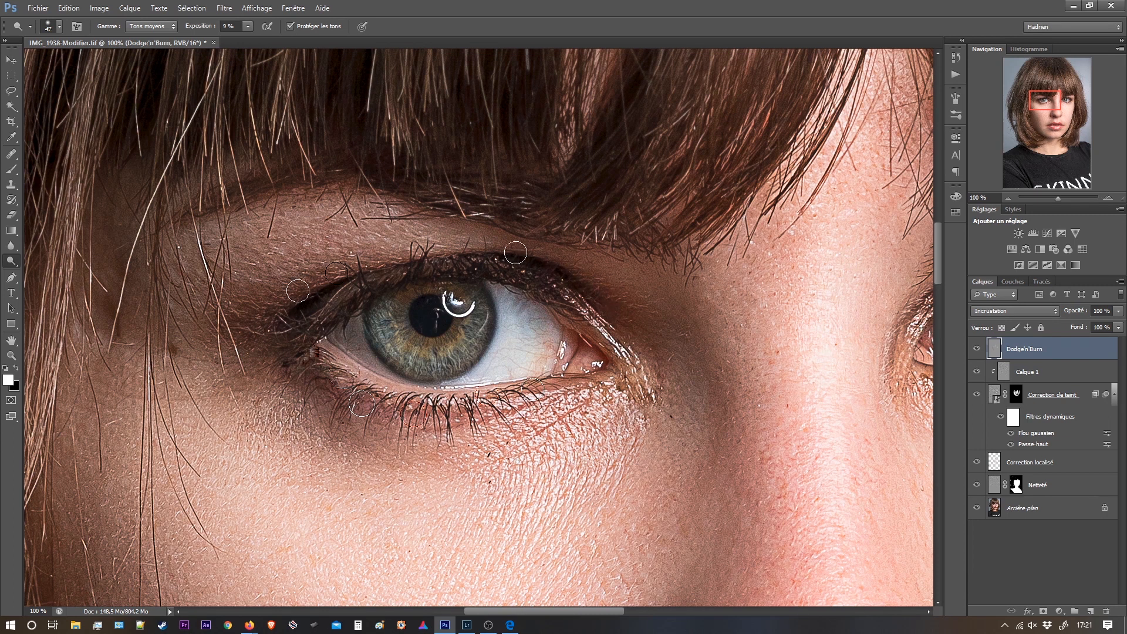
# Reduce the brush to about 29 px and lighten the white and outer iris edge of the shaded-side eye
pyautogui.press('[')
pyautogui.press('[')
pyautogui.press('[')
pyautogui.press('[')
pyautogui.press('[')
pyautogui.moveTo(509, 351)
pyautogui.mouseDown()
pyautogui.moveTo(531, 350)
pyautogui.moveTo(515, 324)
pyautogui.mouseUp()
pyautogui.moveTo(374, 329); pyautogui.dragTo(358, 327)
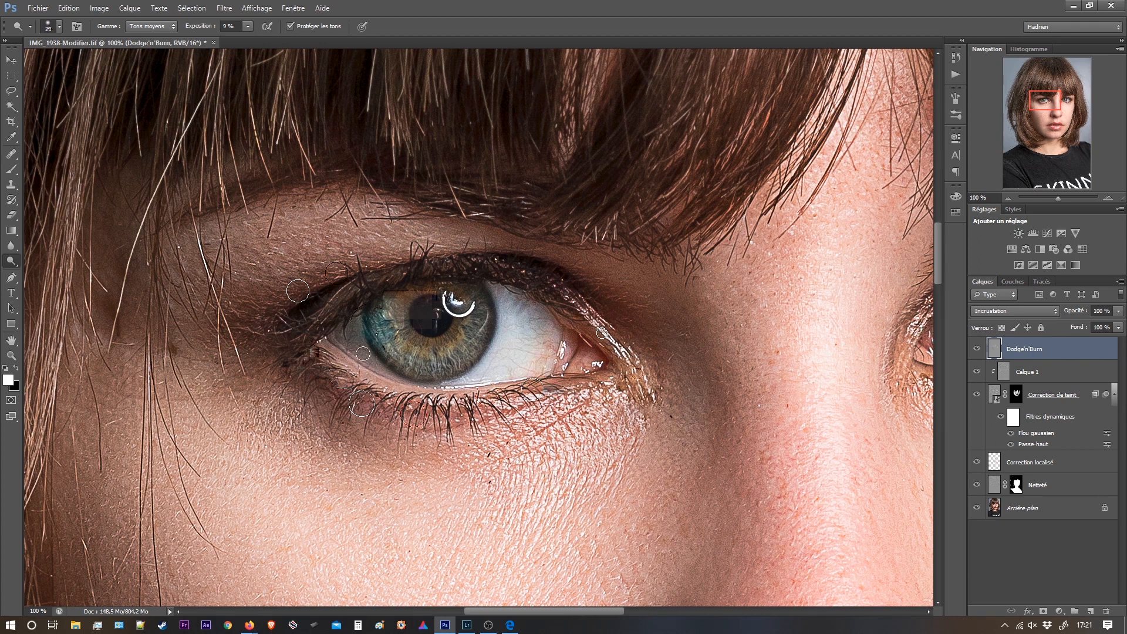
pyautogui.moveTo(370, 322); pyautogui.dragTo(378, 313)
# Refine the shaded-side iris and pupil with brushes of about 60 and 26 px, and retouch the other eye
pyautogui.press(']')
pyautogui.press(']')
pyautogui.press(']')
pyautogui.press(']')
pyautogui.press(']')
pyautogui.press(']')
pyautogui.press(']')
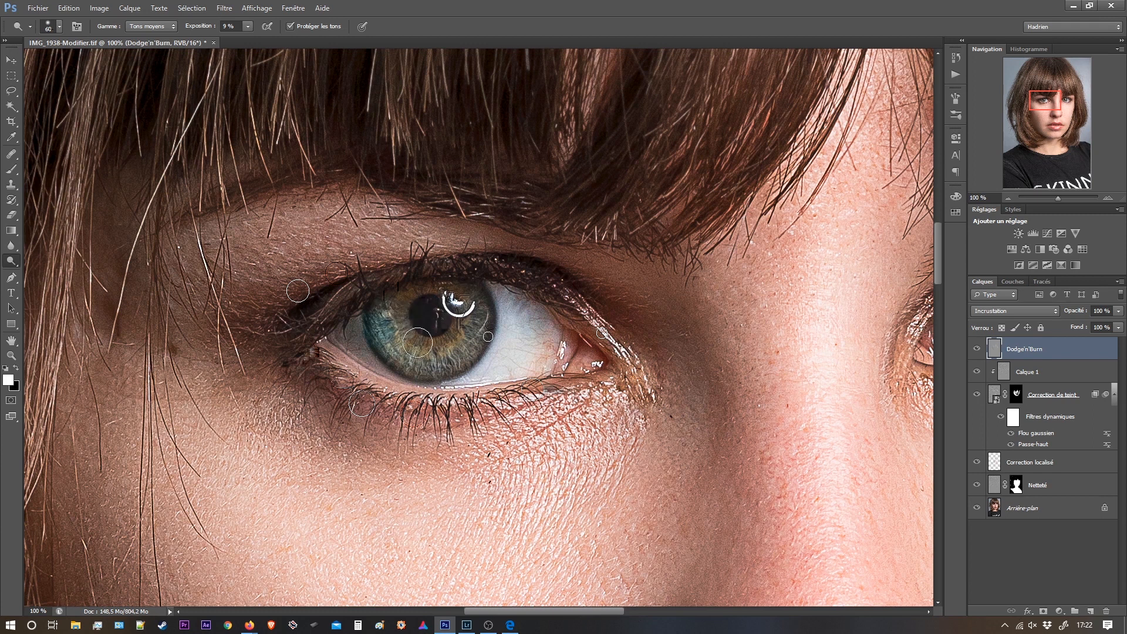
pyautogui.moveTo(452, 321); pyautogui.dragTo(428, 319)
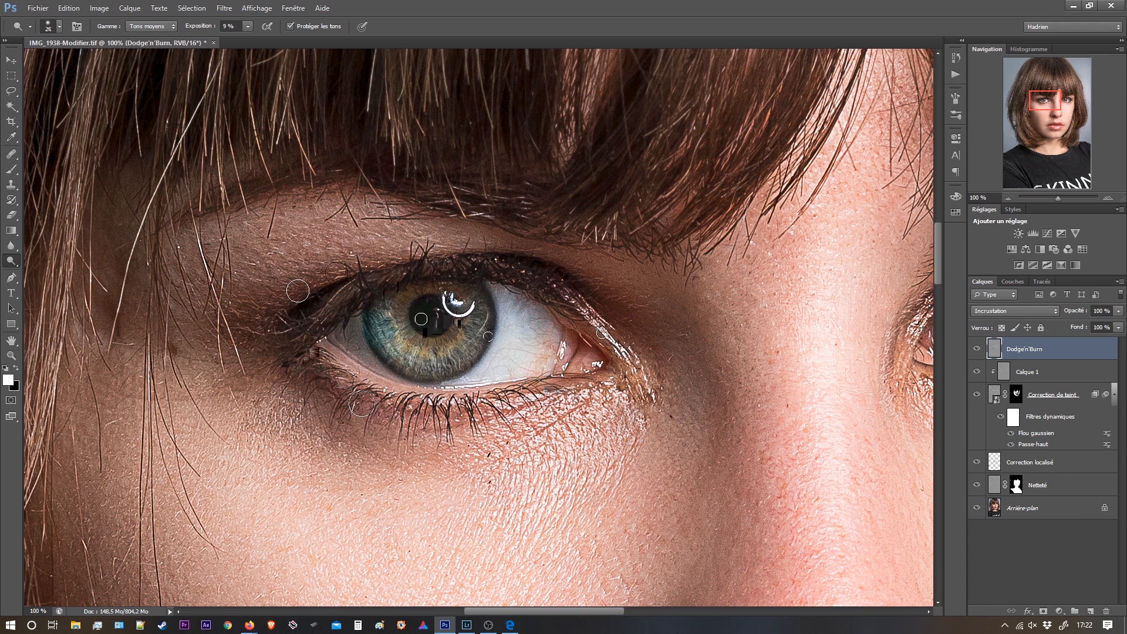
pyautogui.moveTo(444, 327)
pyautogui.mouseDown()
pyautogui.moveTo(459, 315)
pyautogui.moveTo(471, 311)
pyautogui.moveTo(450, 296)
pyautogui.moveTo(466, 303)
pyautogui.moveTo(448, 292)
pyautogui.moveTo(488, 336)
pyautogui.moveTo(473, 337)
pyautogui.moveTo(484, 313)
pyautogui.moveTo(467, 342)
pyautogui.moveTo(485, 313)
pyautogui.moveTo(464, 346)
pyautogui.moveTo(486, 318)
pyautogui.moveTo(467, 339)
pyautogui.mouseUp()
pyautogui.moveTo(849, 333)
pyautogui.mouseDown()
pyautogui.moveTo(518, 362)
pyautogui.moveTo(307, 350)
pyautogui.mouseUp()
pyautogui.moveTo(518, 324); pyautogui.dragTo(533, 324)
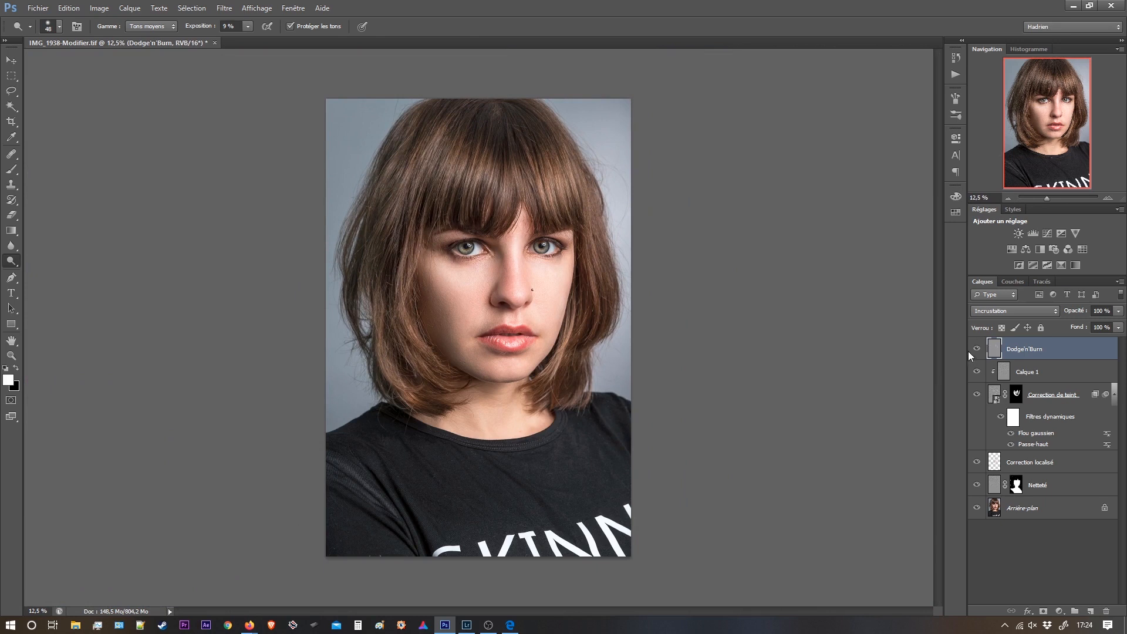
# Compare the full portrait with and without the Dodge'n'Burn layer
pyautogui.click(977, 350)
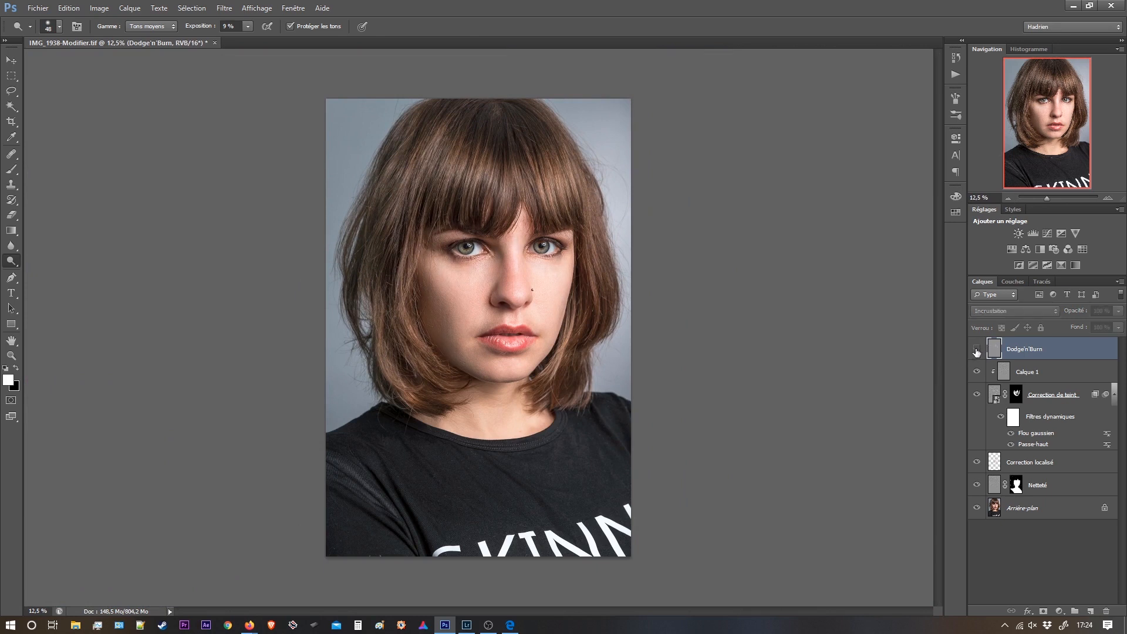
pyautogui.click(978, 350)
pyautogui.click(977, 350)
pyautogui.click(977, 351)
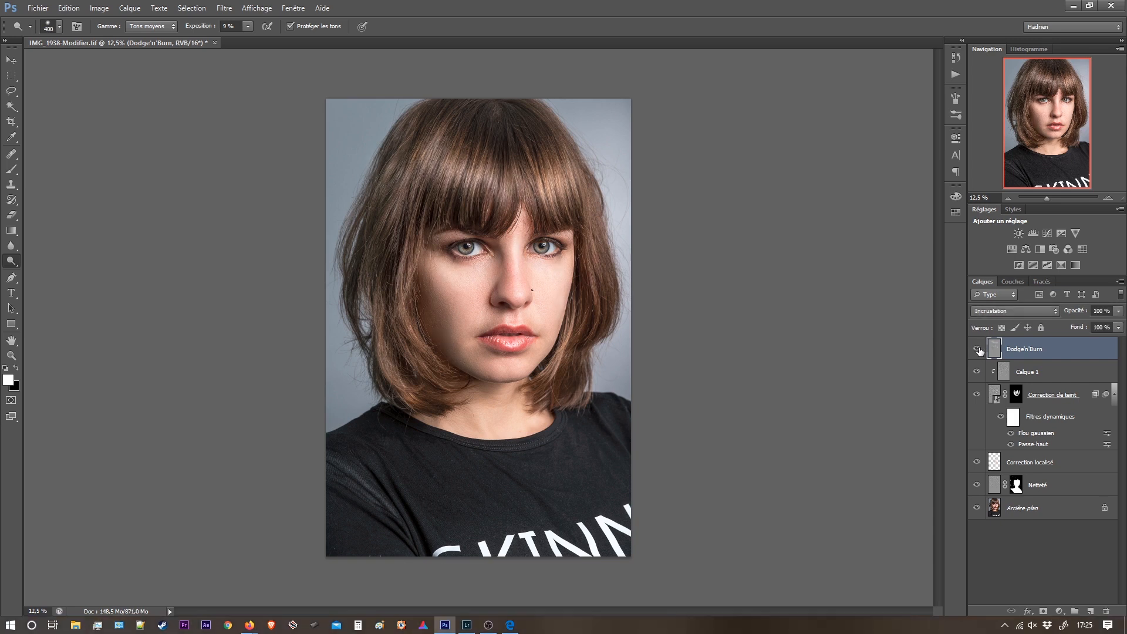
pyautogui.click(977, 350)
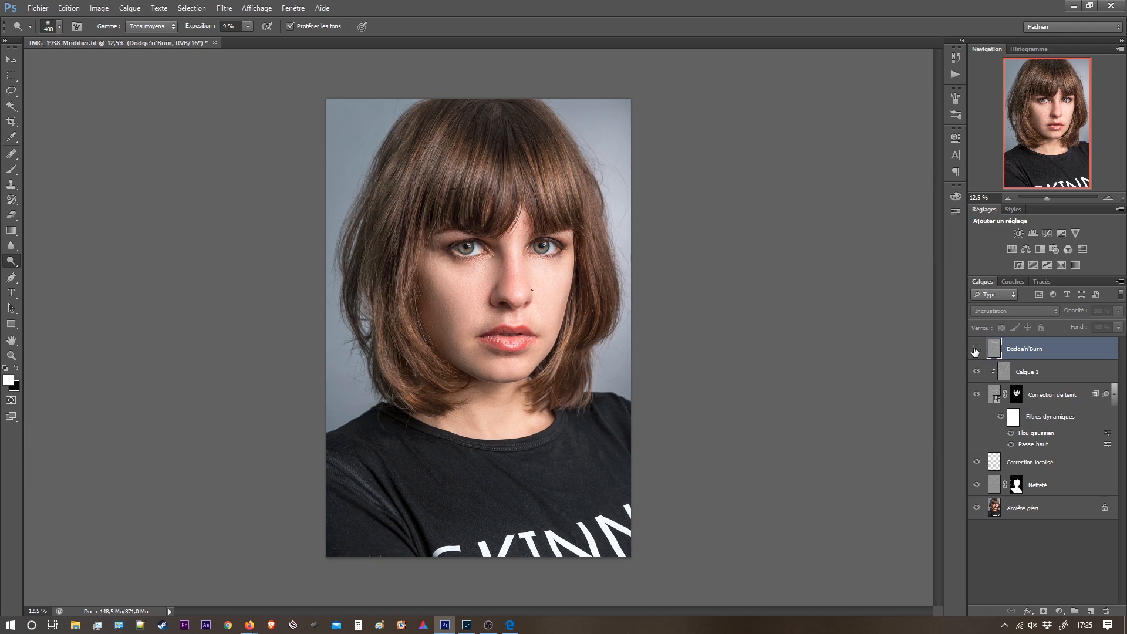
pyautogui.click(976, 351)
pyautogui.click(978, 351)
pyautogui.click(978, 351)
pyautogui.click(977, 350)
pyautogui.click(977, 350)
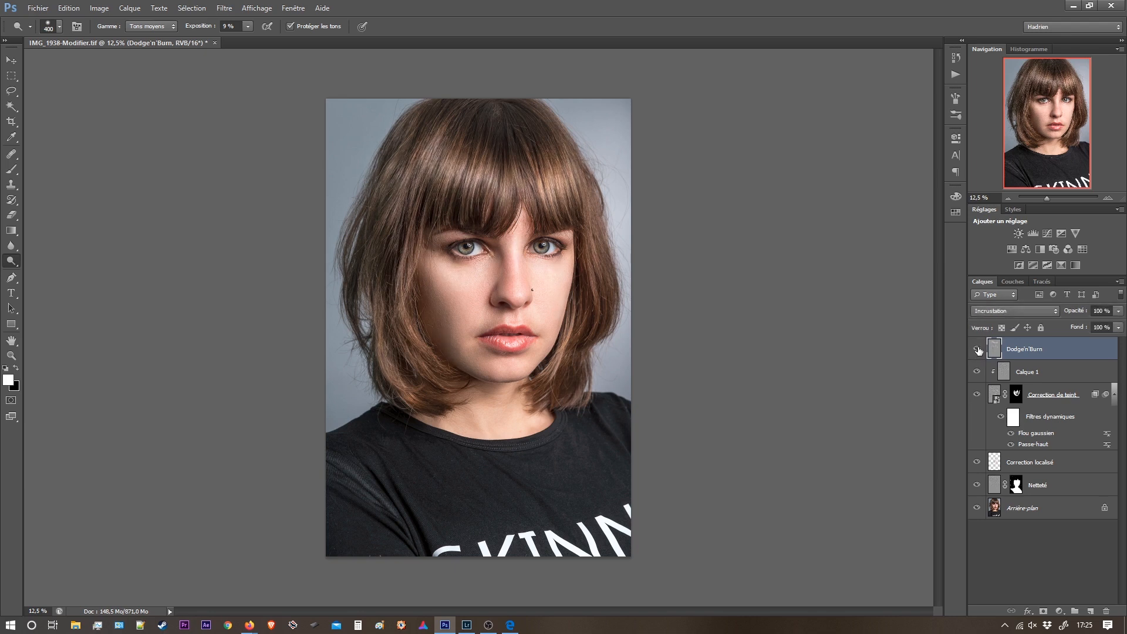
pyautogui.click(977, 350)
pyautogui.click(978, 351)
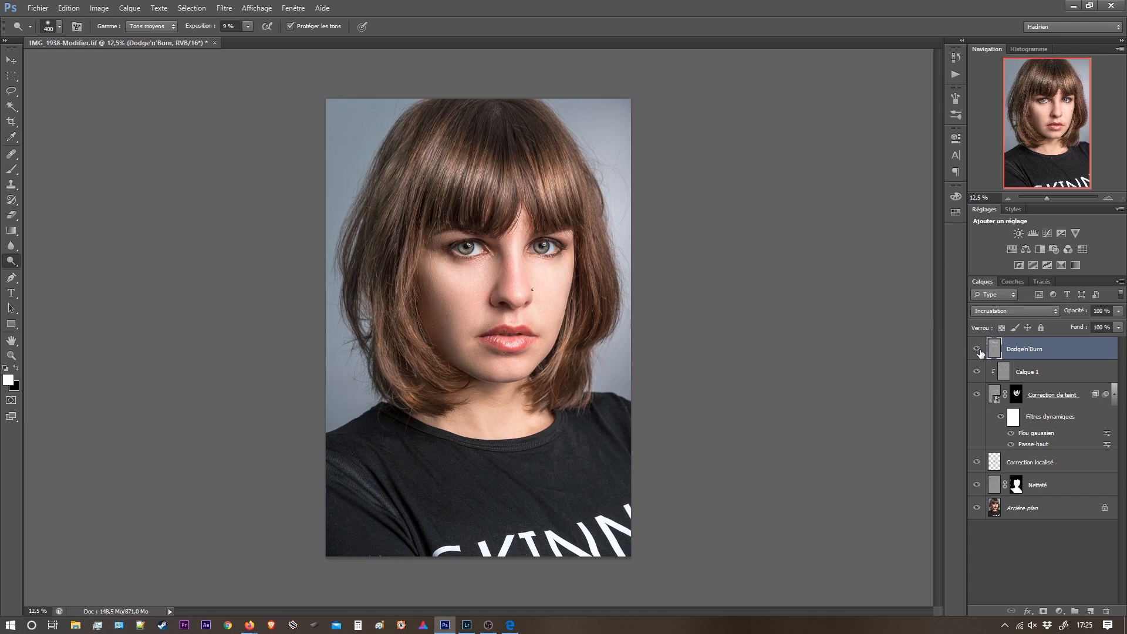